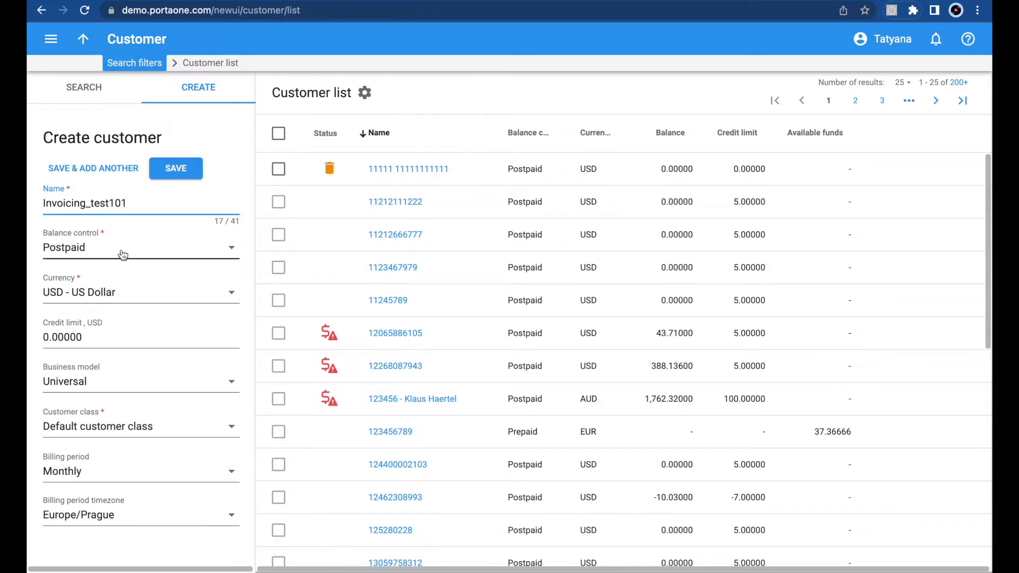
# Step: Clear the new customer's credit limit, assign customer class 101_test6 and set the billing period to Daily
pyautogui.click(94, 338)
pyautogui.press('BackSpace')
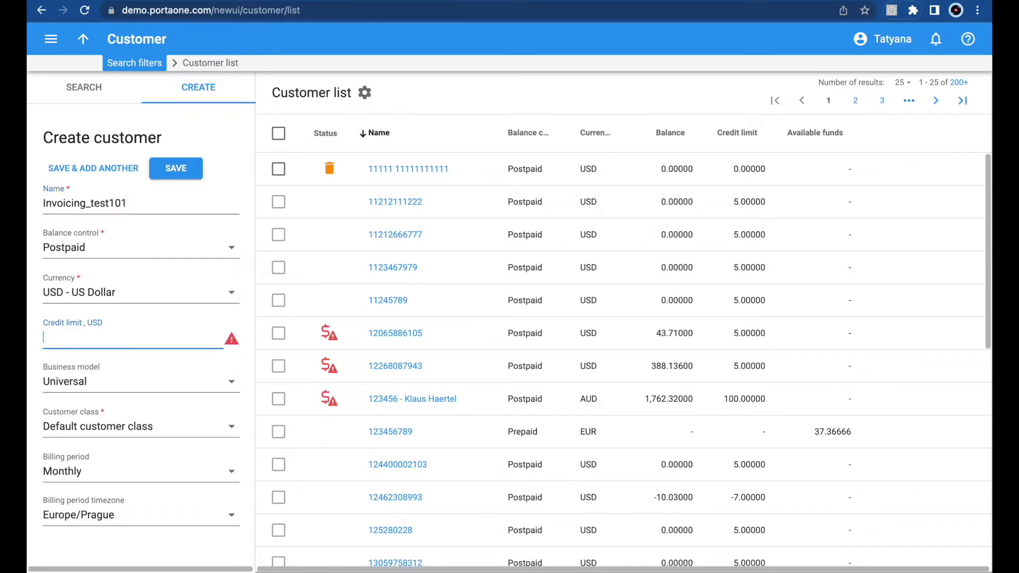
pyautogui.click(207, 417)
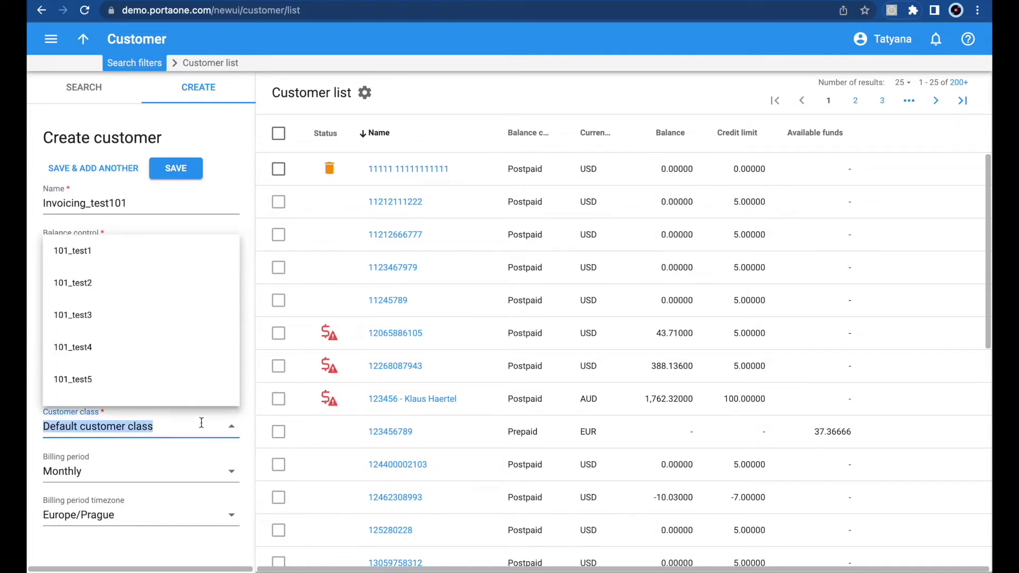
pyautogui.scroll(-3, 209, 331)
pyautogui.click(147, 332)
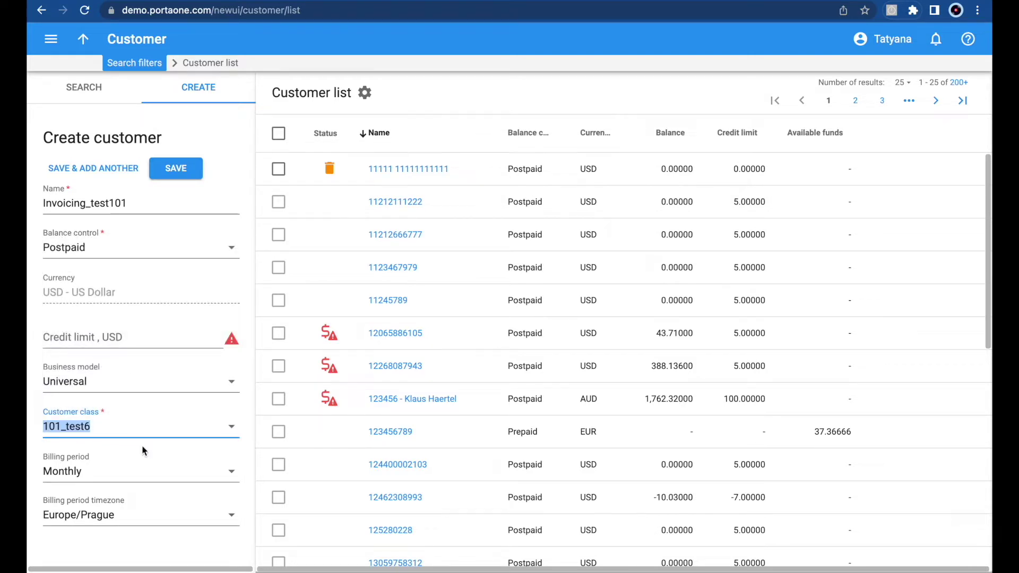
pyautogui.click(155, 481)
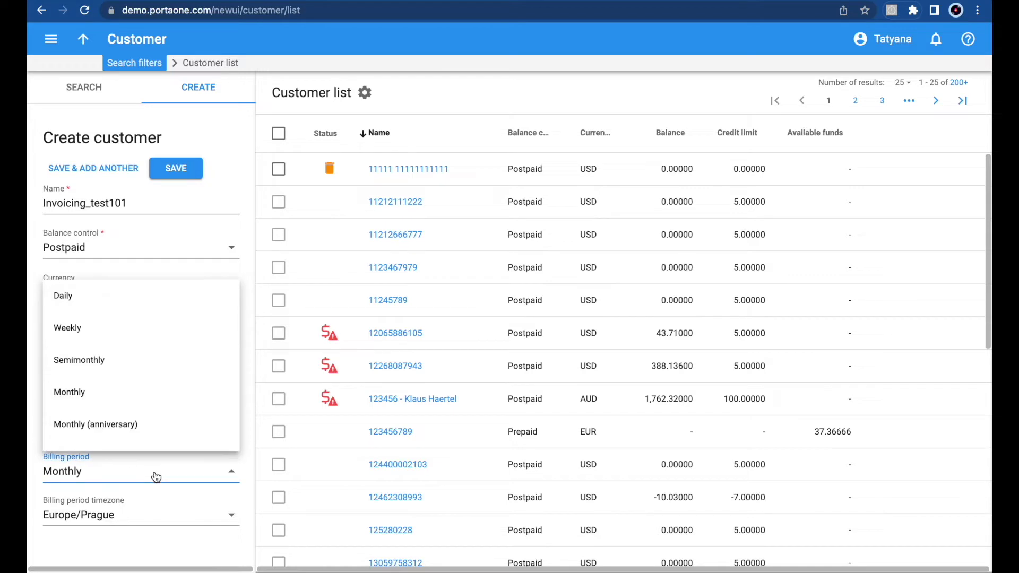
pyautogui.click(157, 307)
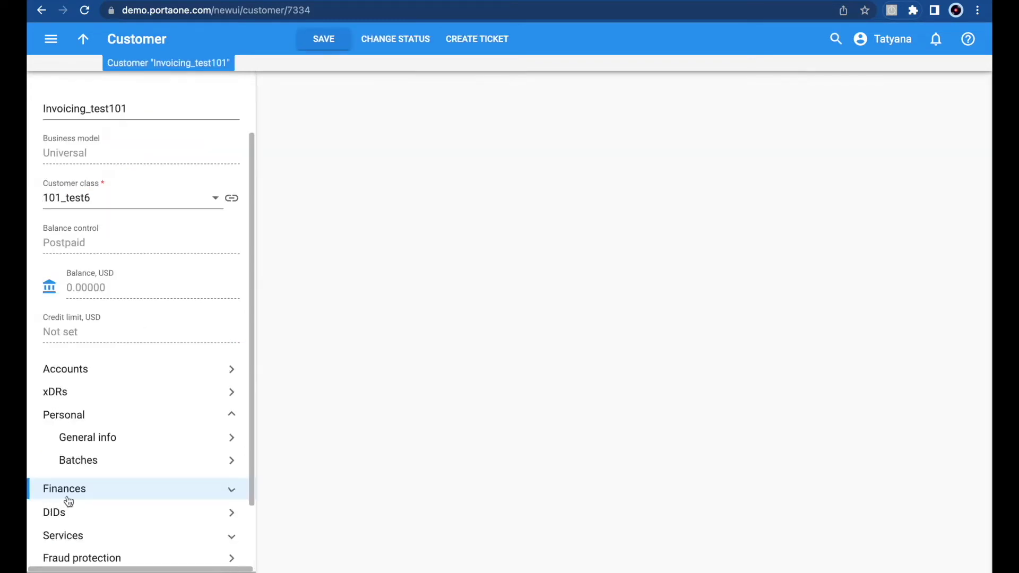
# Step: Open the invoices and taxation settings within the new customer's finances
pyautogui.click(66, 489)
pyautogui.scroll(-3, 133, 496)
pyautogui.click(144, 472)
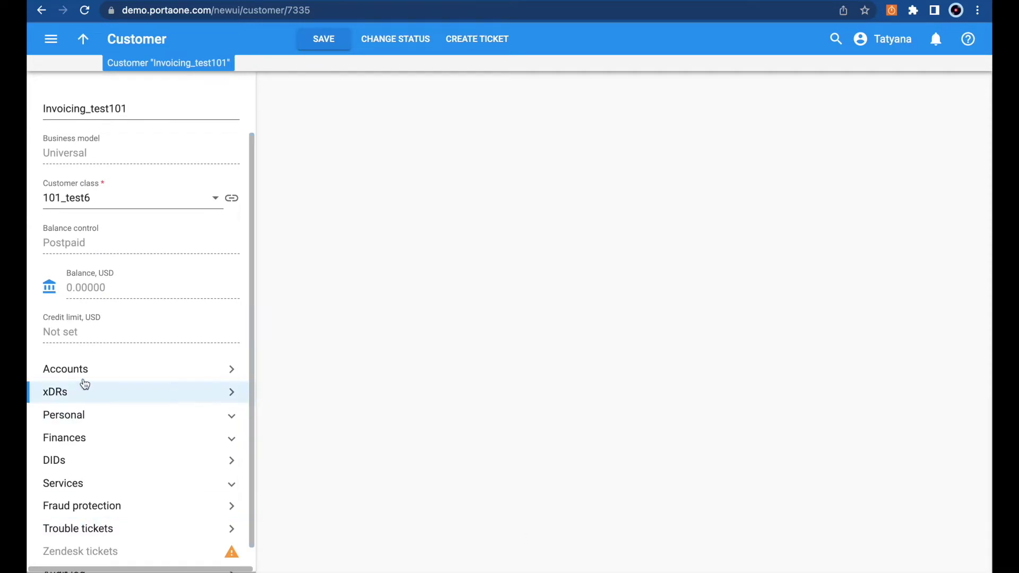
# Step: Apply a manual charge of 10 USD to the customer's balance under the Credits / Adjustments service
pyautogui.click(49, 287)
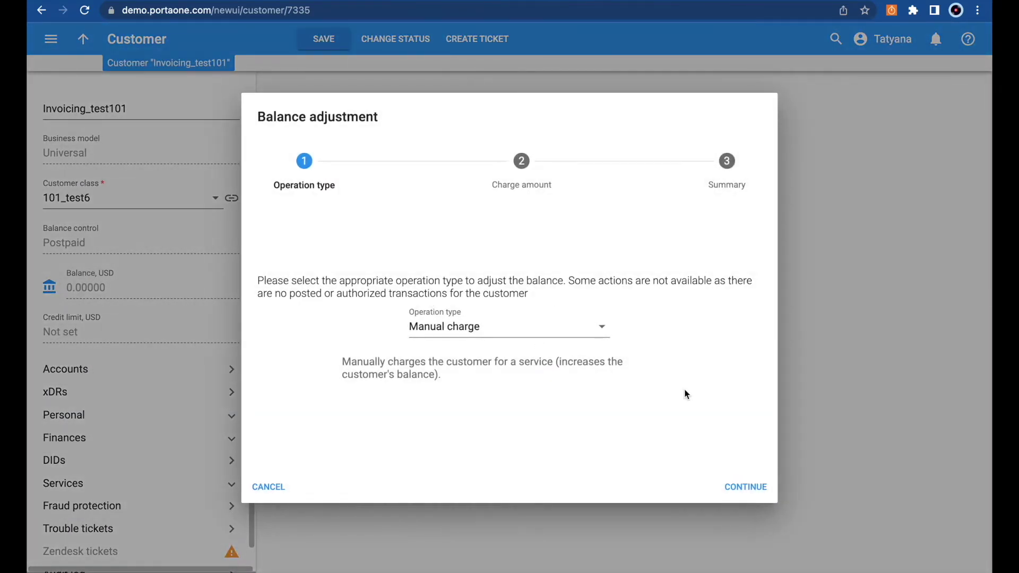
pyautogui.click(746, 486)
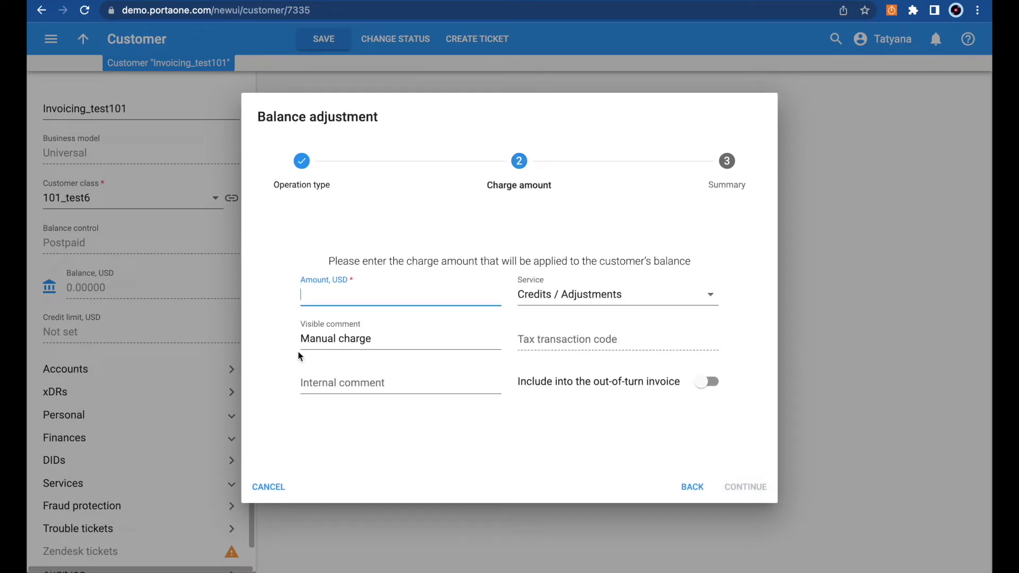
pyautogui.write('10')
pyautogui.click(746, 486)
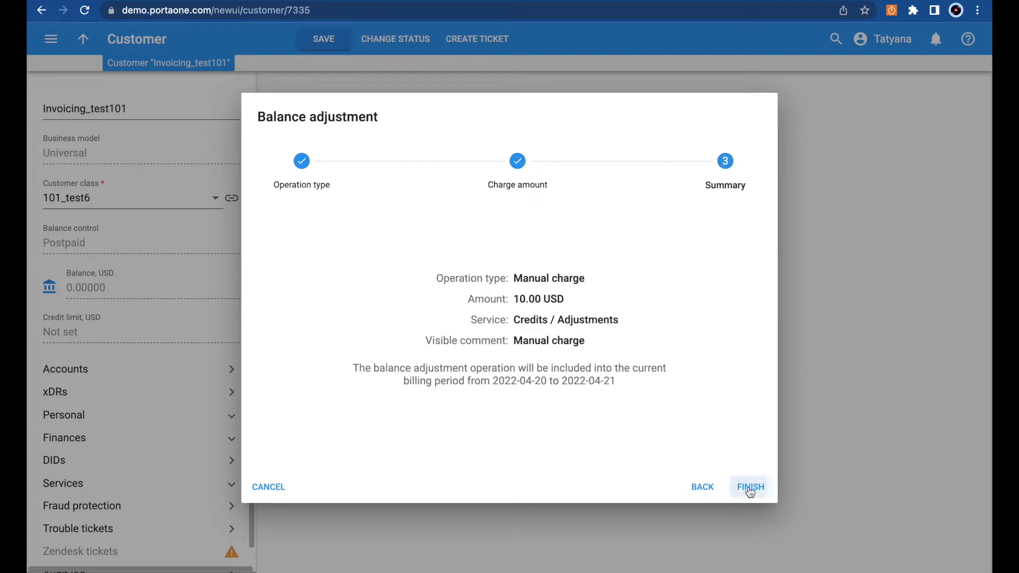
pyautogui.click(749, 487)
# Step: Apply another manual charge of 15 USD to the customer's balance under the Credits / Adjustments service
pyautogui.click(44, 298)
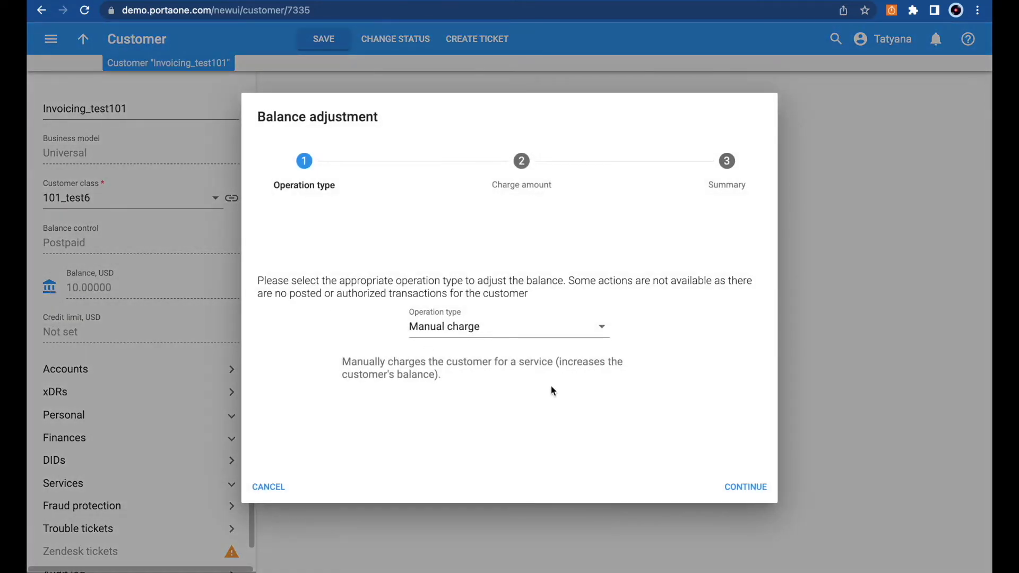
pyautogui.click(746, 489)
pyautogui.write('15')
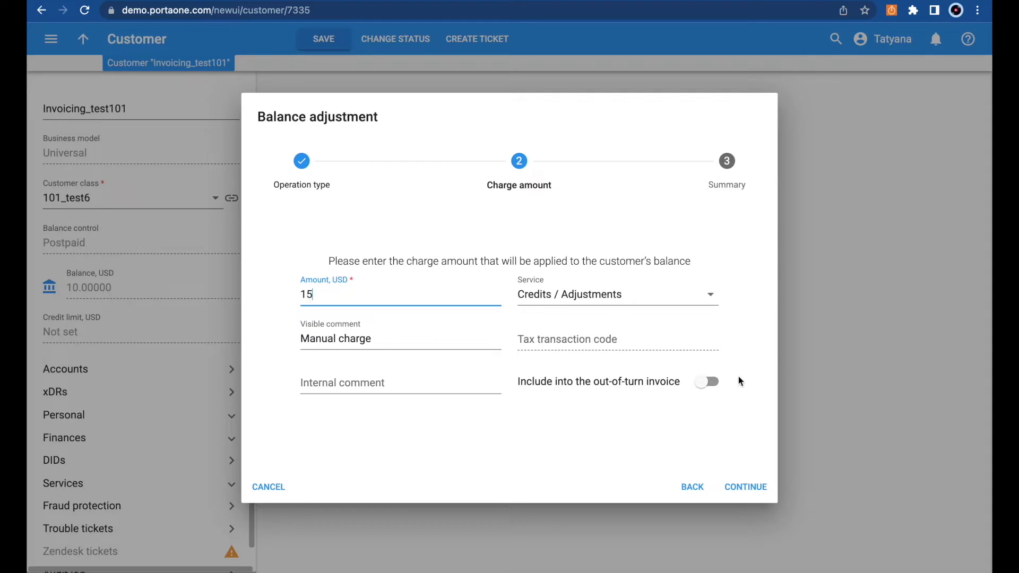
pyautogui.click(766, 489)
pyautogui.click(758, 486)
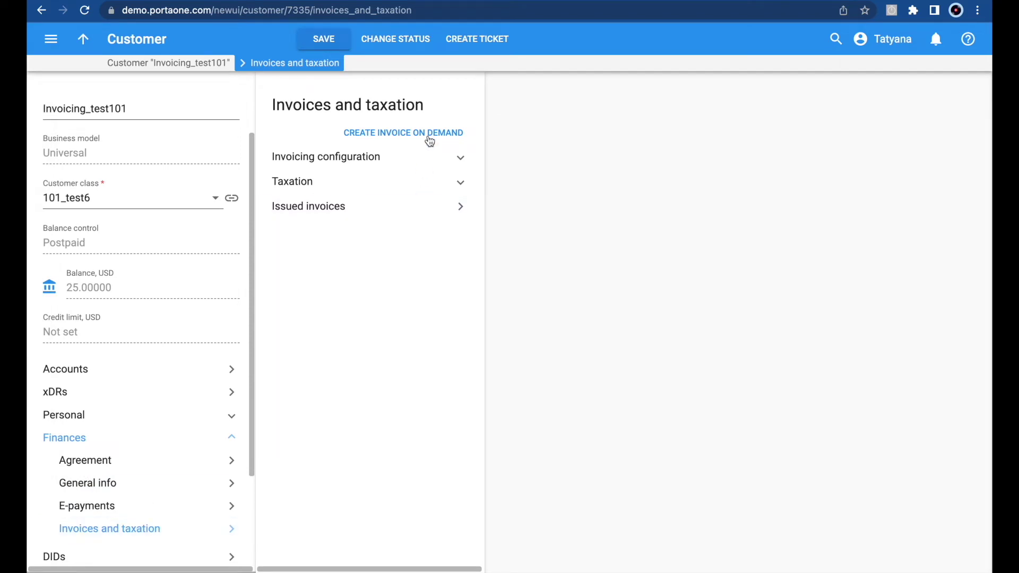
# Step: Start an on-demand invoice of type Initial Invoice with the listed charges and no manually added fee
pyautogui.click(432, 133)
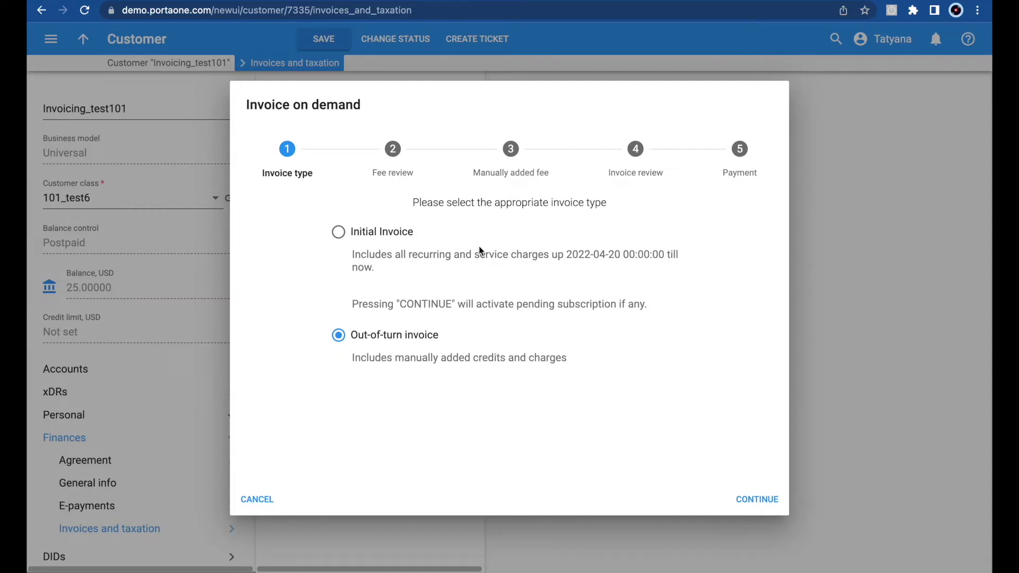
pyautogui.click(338, 237)
pyautogui.click(751, 507)
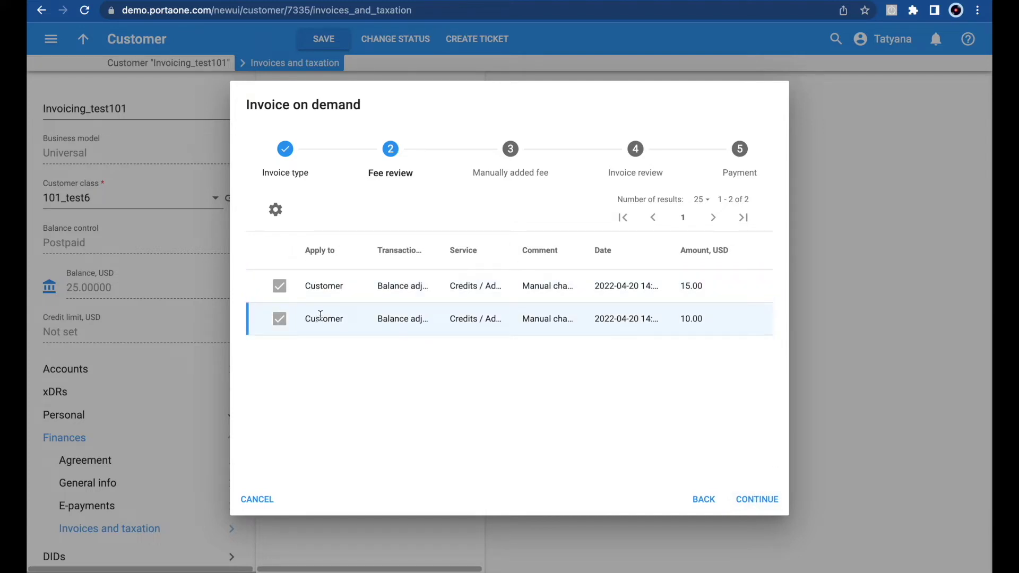
pyautogui.click(760, 499)
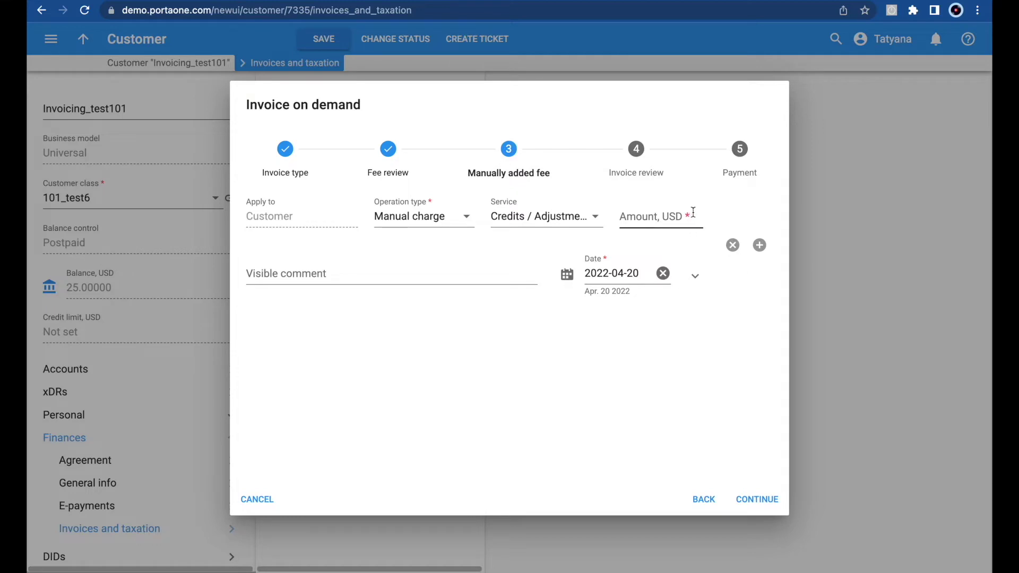
pyautogui.click(757, 499)
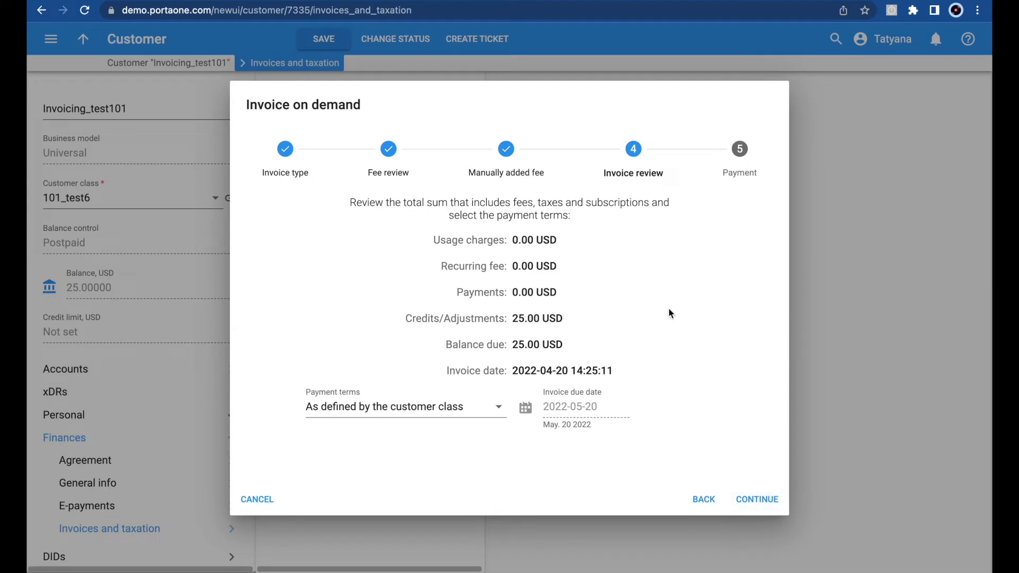
# Step: Keep the payment terms as defined by the customer class and generate the invoice with the Pay later option
pyautogui.click(495, 408)
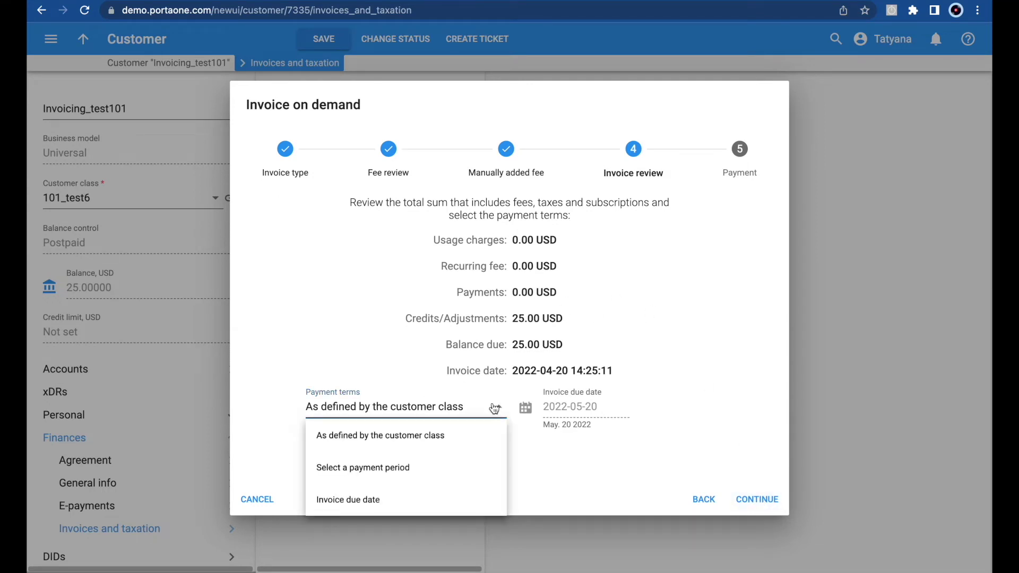
pyautogui.click(494, 408)
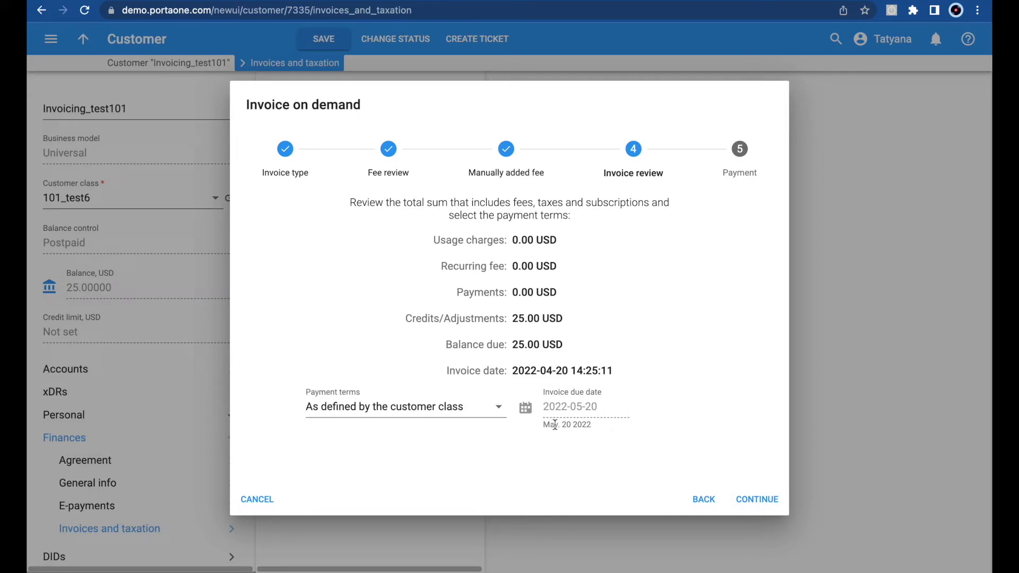
pyautogui.click(762, 498)
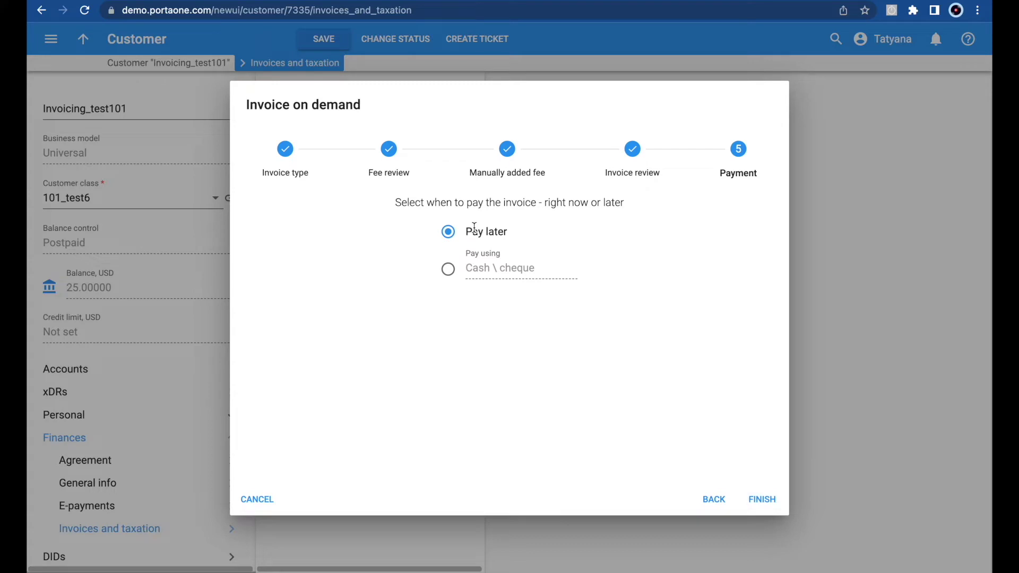
pyautogui.click(762, 501)
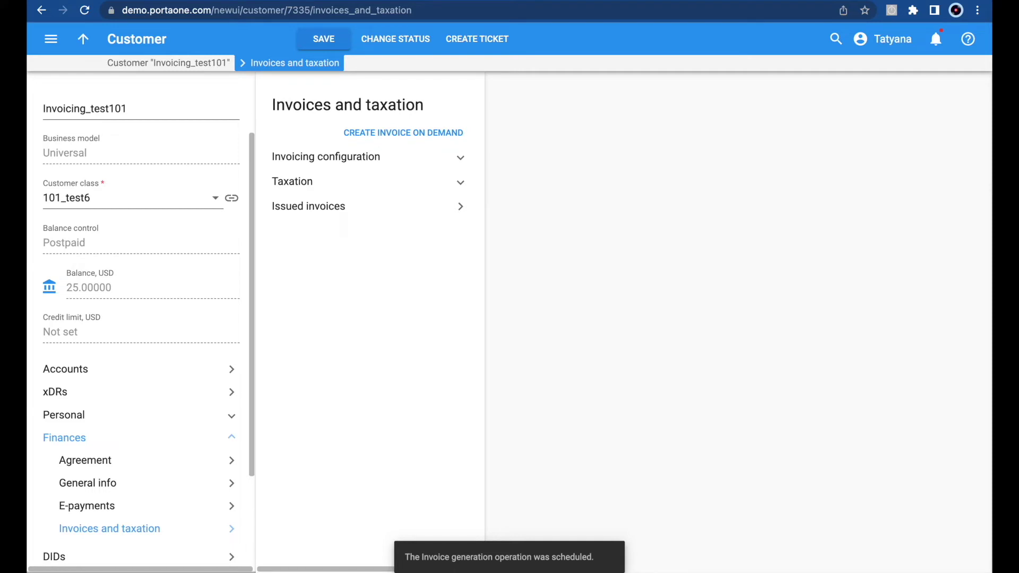
# Step: Open the newly generated invoice from the latest notification and examine its dates, charges, amount due and remaining pages
pyautogui.click(935, 39)
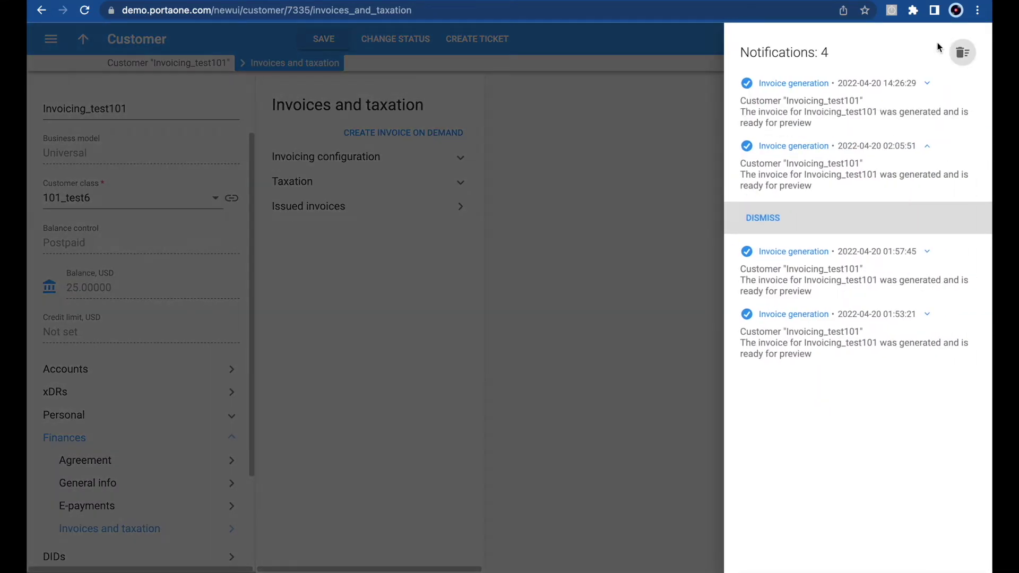
pyautogui.click(796, 86)
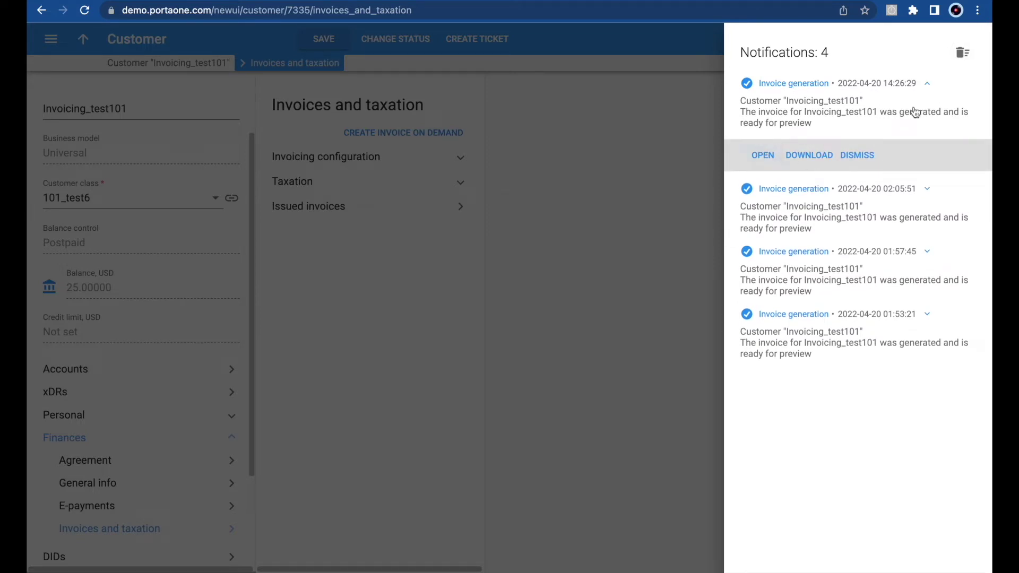
pyautogui.click(762, 155)
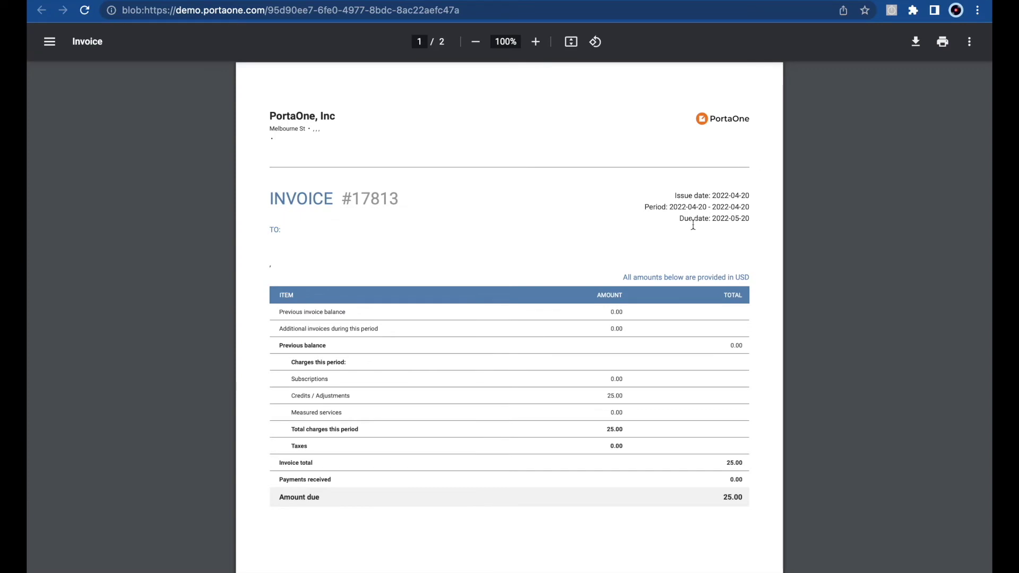
pyautogui.scroll(-3, 587, 482)
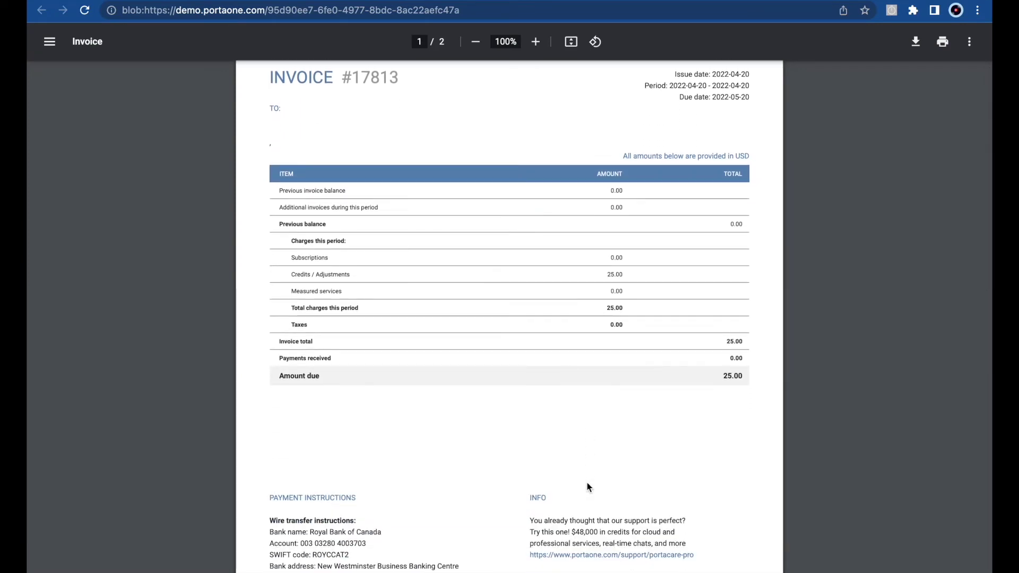
pyautogui.scroll(1, 587, 487)
pyautogui.scroll(-5, 776, 406)
pyautogui.scroll(5, 776, 409)
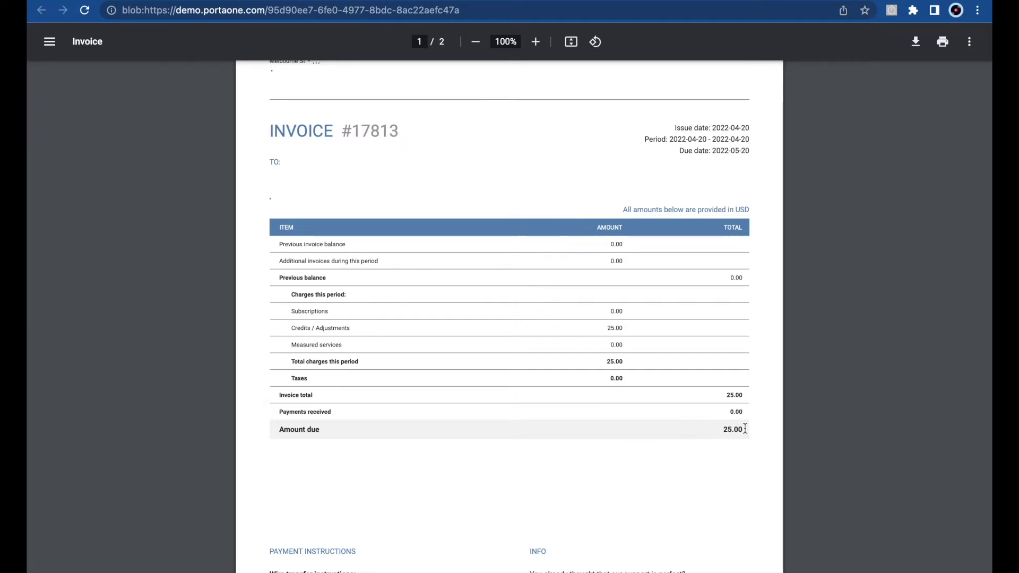
pyautogui.scroll(-10, 745, 429)
pyautogui.scroll(-2, 745, 428)
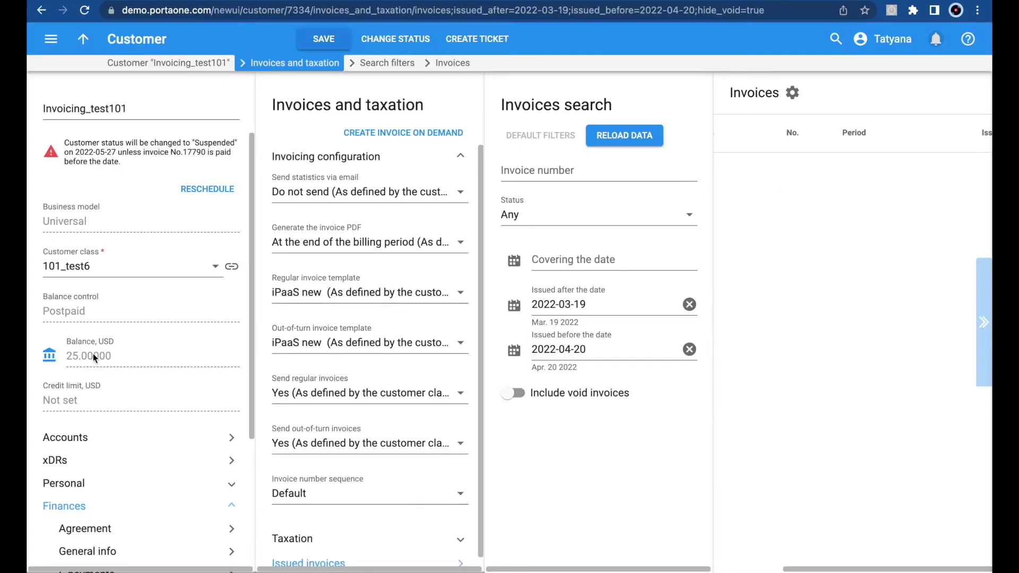
# Step: Apply a manual charge of 20 USD to the customer's balance and include it in the out-of-turn invoice
pyautogui.click(51, 354)
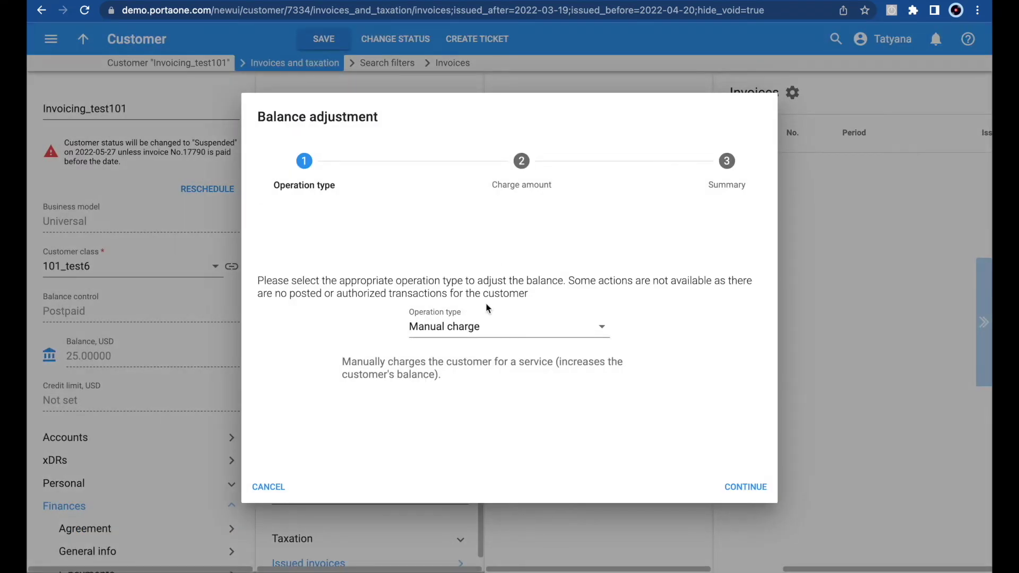
pyautogui.click(750, 491)
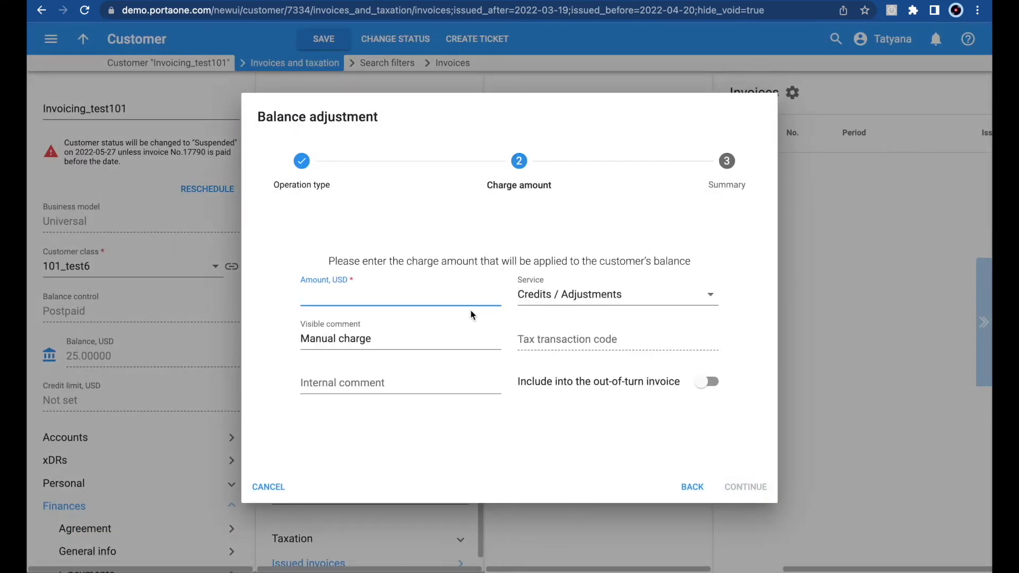
pyautogui.write('20')
pyautogui.click(707, 383)
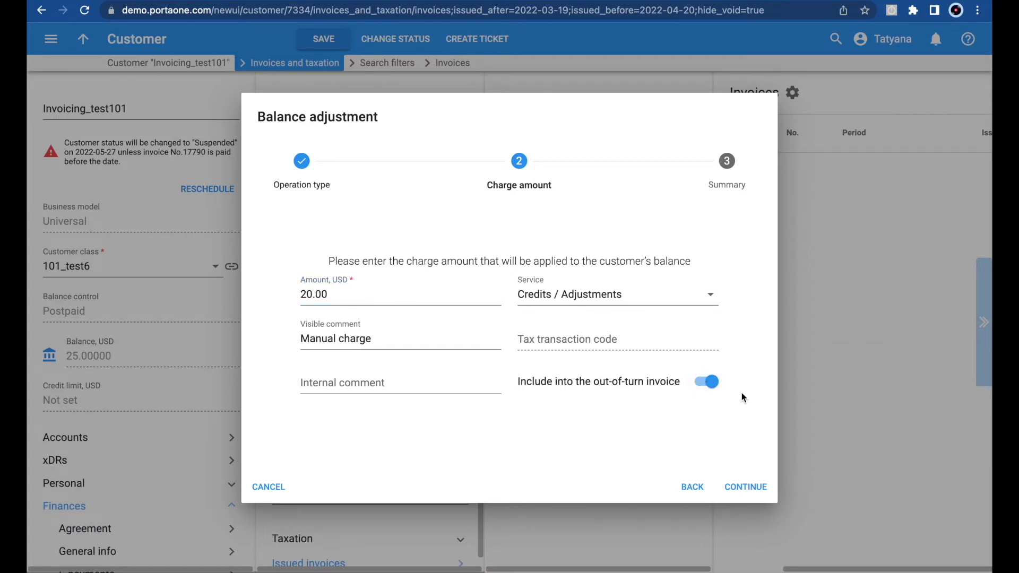
pyautogui.click(743, 487)
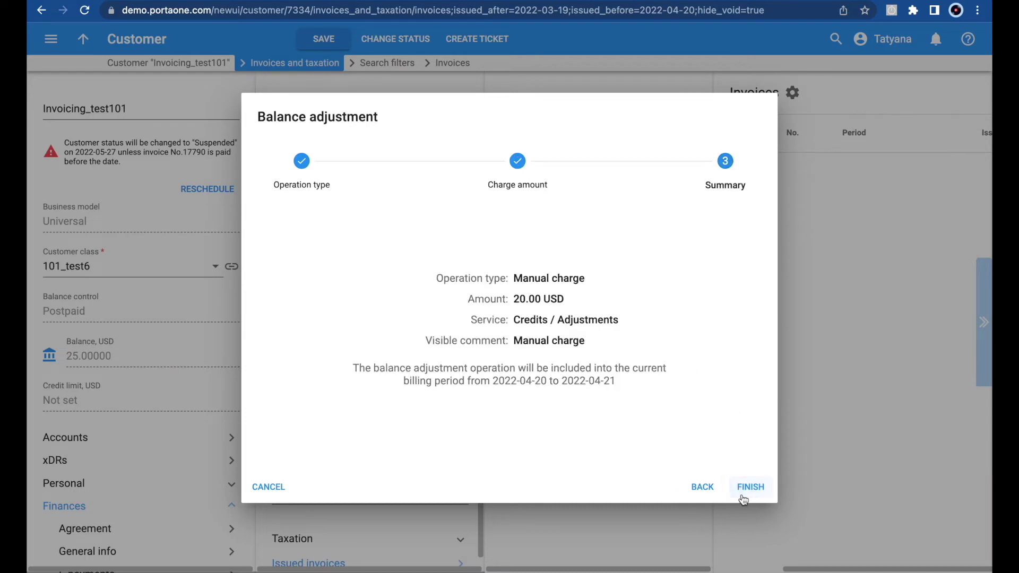
pyautogui.click(749, 487)
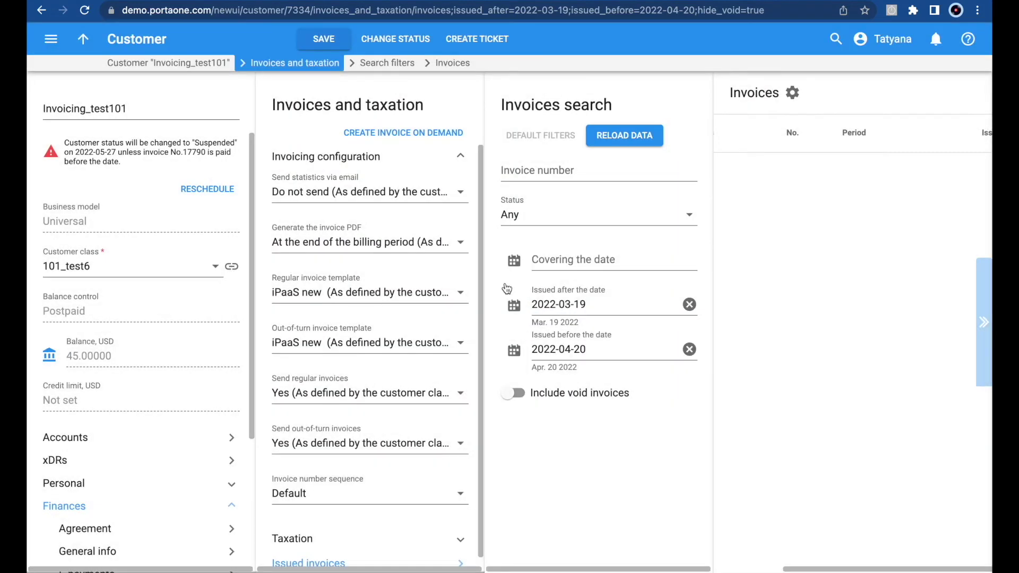
# Step: Start an on-demand Out-of-turn invoice, include the 20.00 USD manual charge and proceed to the manually added fees
pyautogui.click(370, 134)
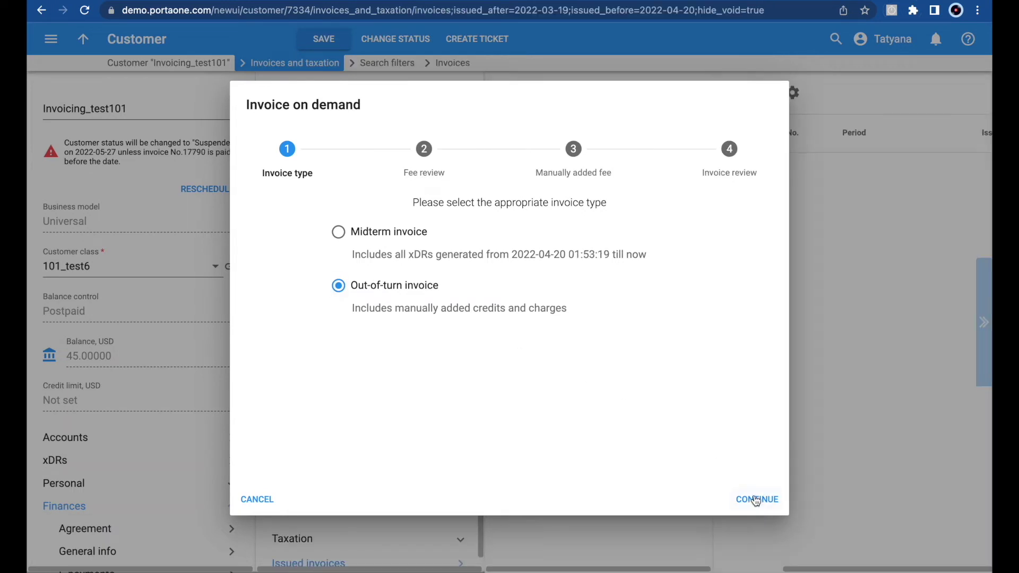
pyautogui.click(756, 501)
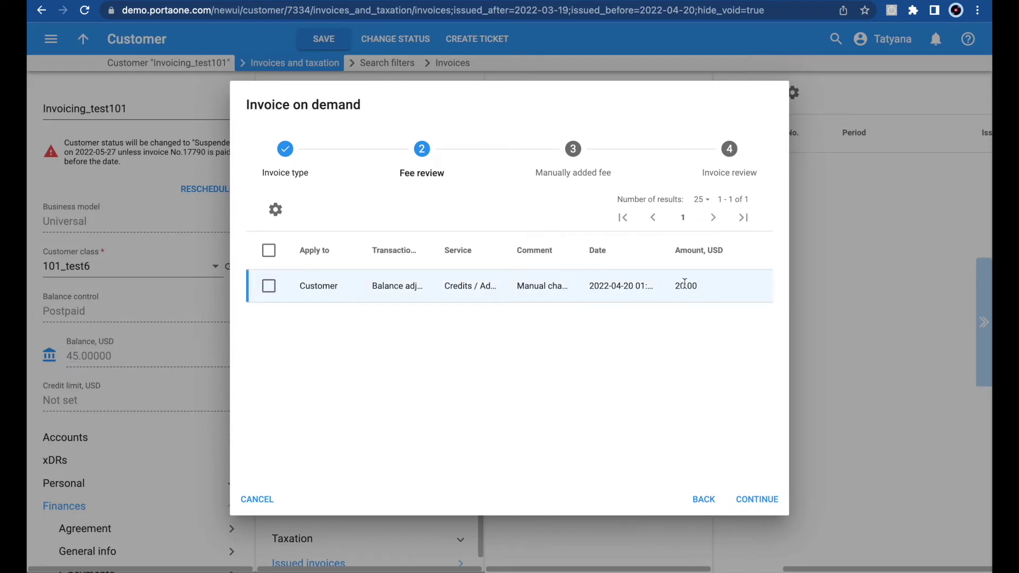
pyautogui.click(271, 289)
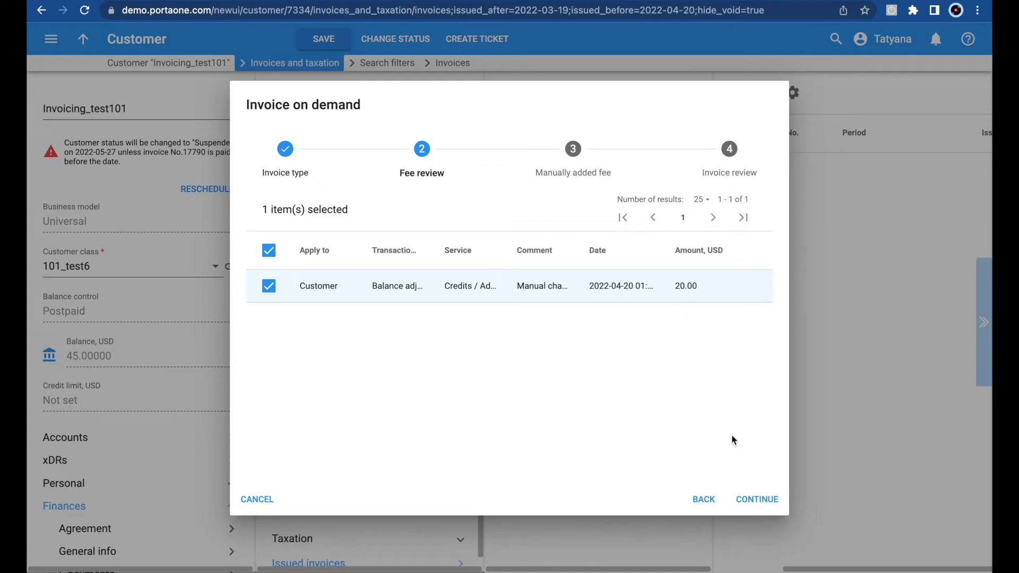
pyautogui.click(772, 503)
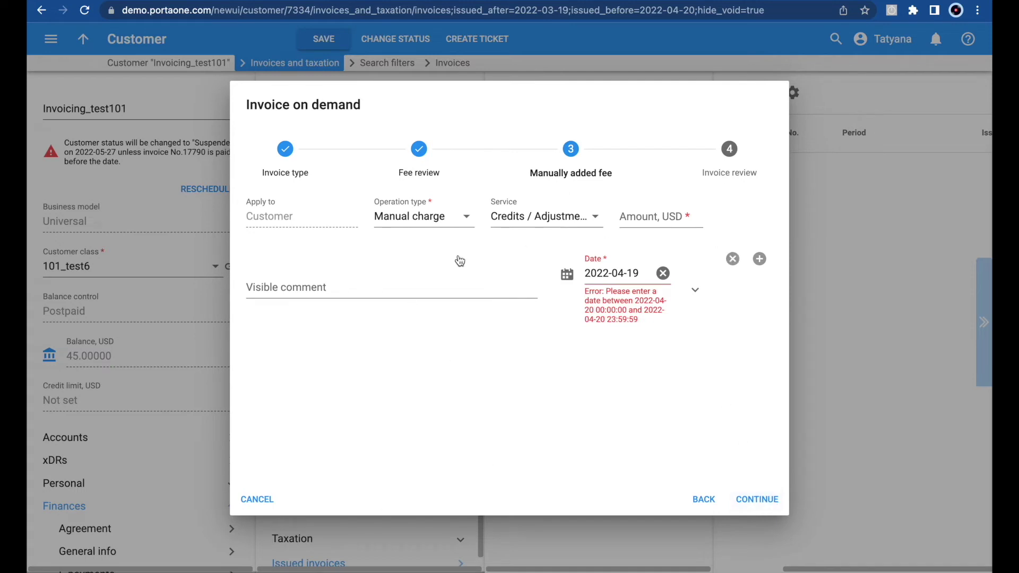
# Step: Add no further fees, keep the payment terms defined by the customer class and generate the out-of-turn invoice with the Pay later option
pyautogui.click(760, 502)
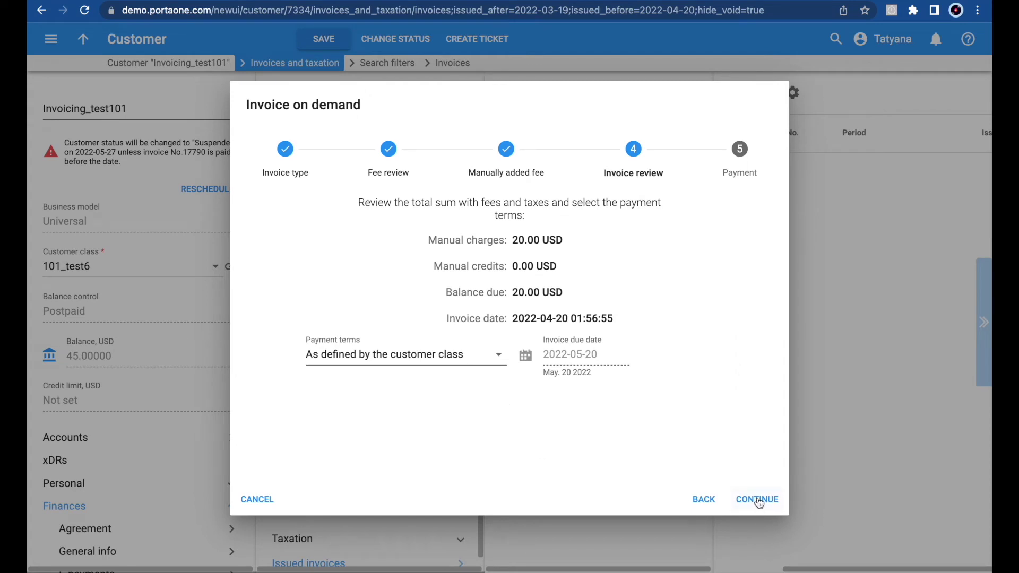
pyautogui.click(759, 502)
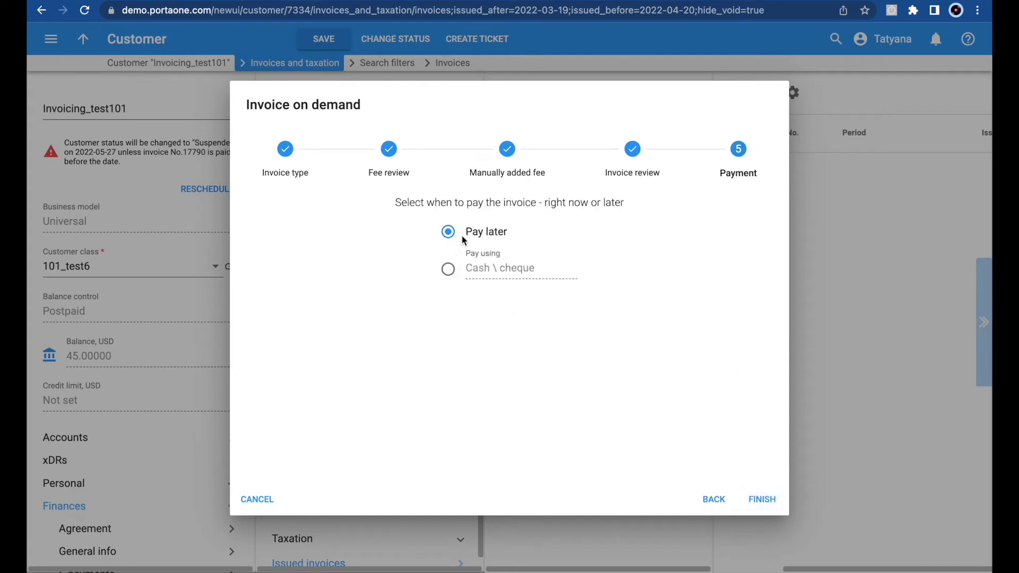
pyautogui.click(762, 502)
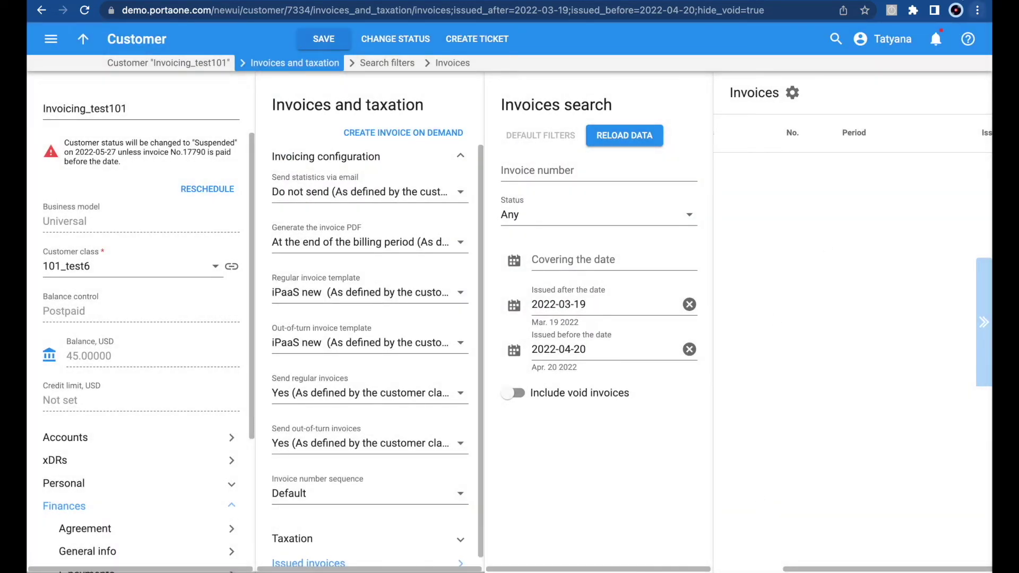
# Step: Open the out-of-turn invoice from the latest notification and examine its dates, charges, amount due and payment instructions
pyautogui.click(936, 40)
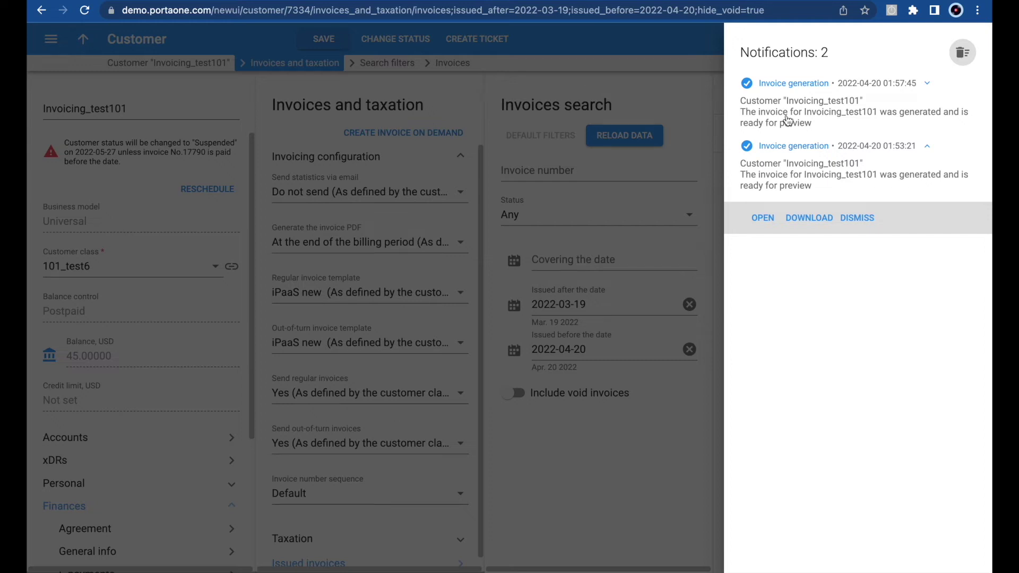
pyautogui.click(787, 121)
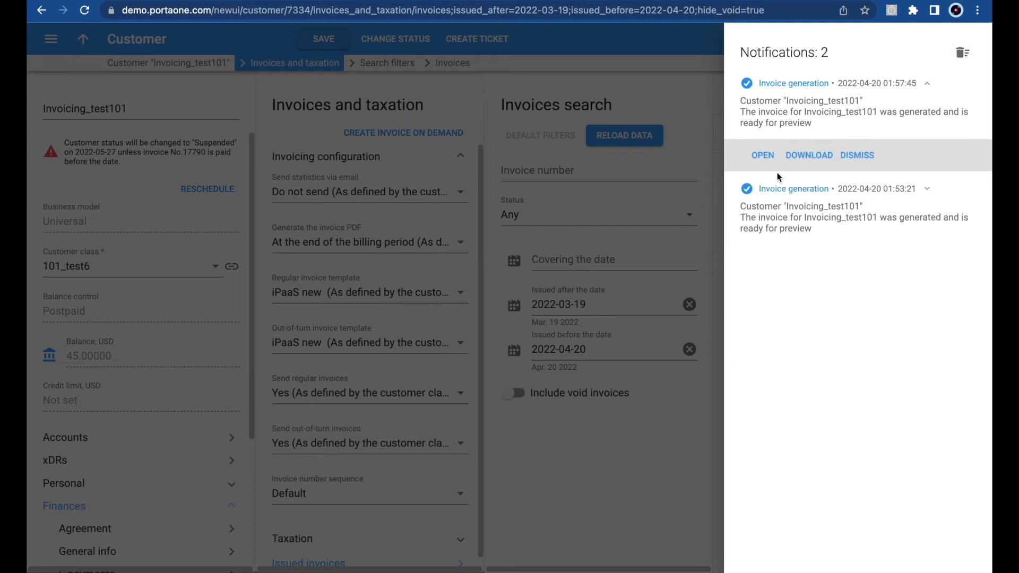
pyautogui.click(762, 155)
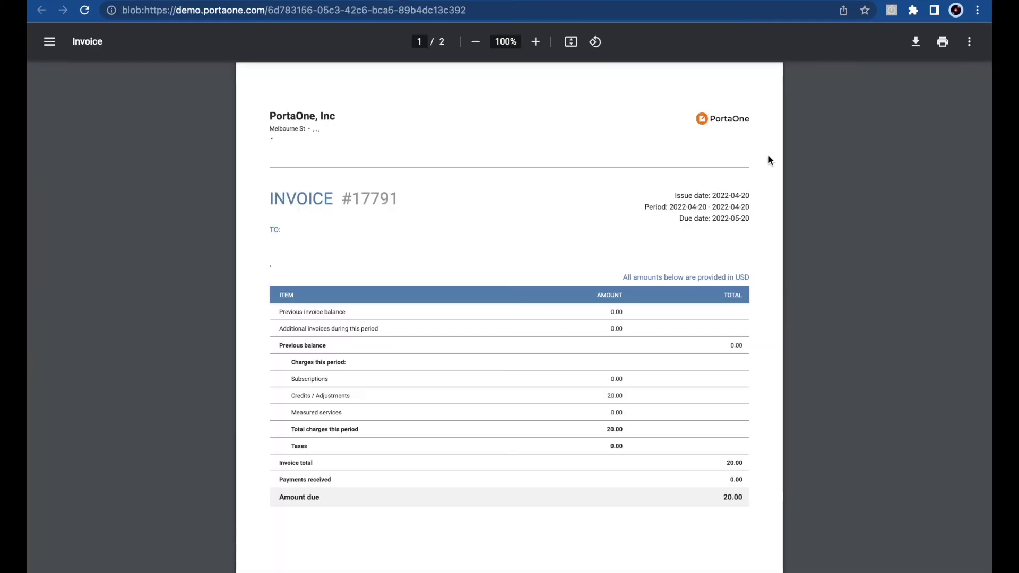
pyautogui.scroll(-3, 540, 483)
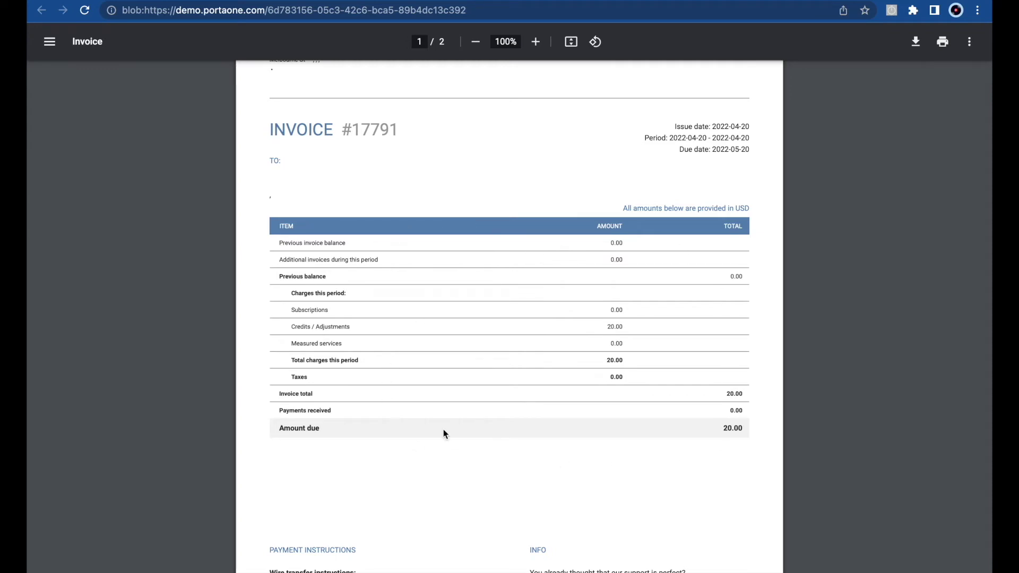
pyautogui.scroll(-12, 444, 433)
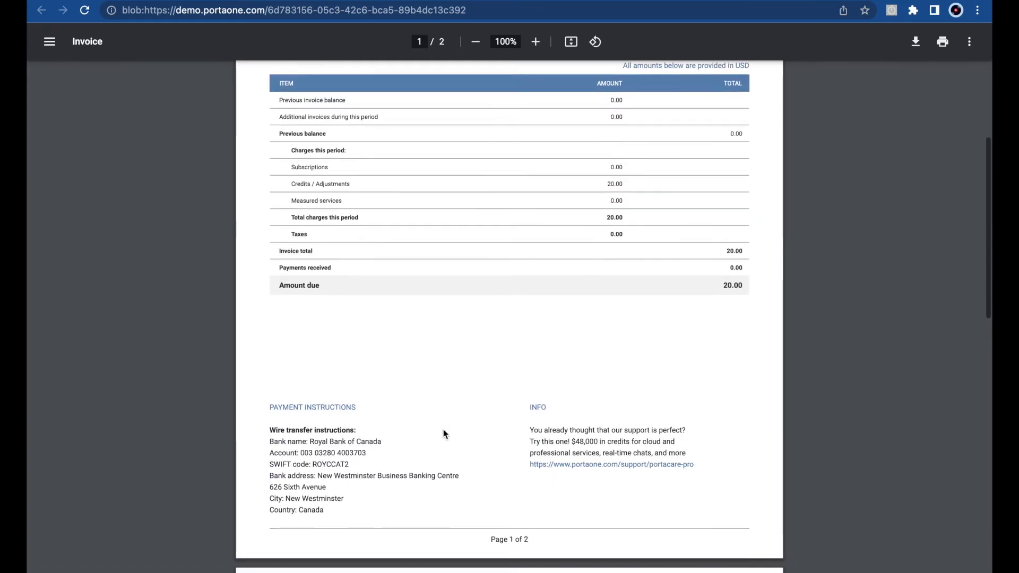
pyautogui.scroll(3, 444, 434)
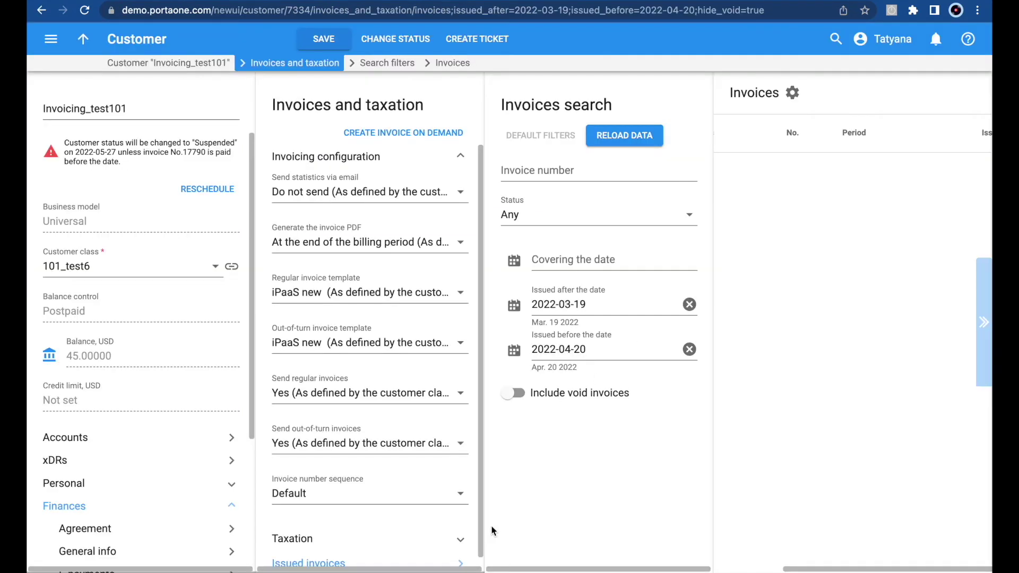
# Step: Apply a manual charge of 30 USD to the customer's balance without including it in the out-of-turn invoice
pyautogui.click(57, 355)
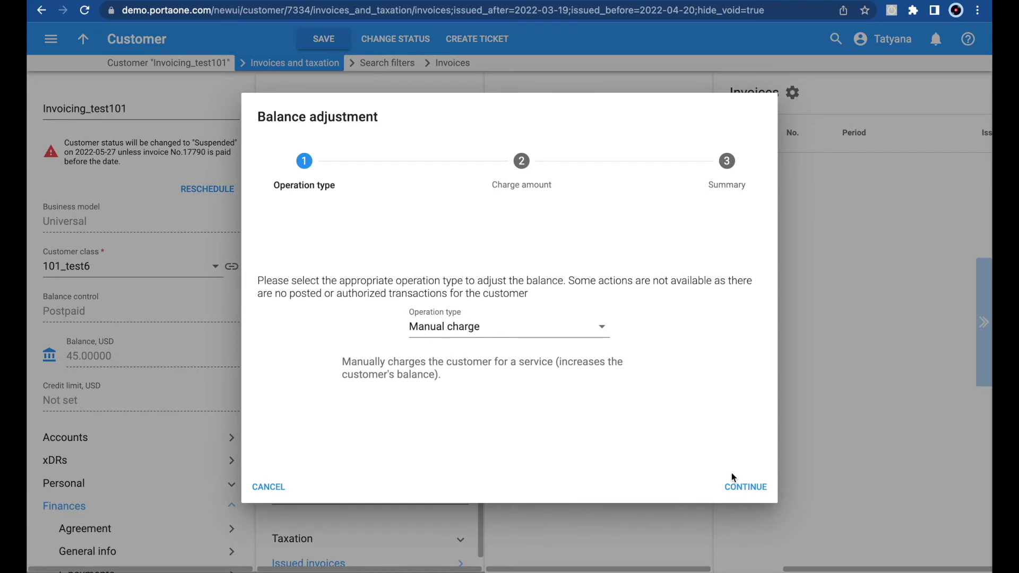
pyautogui.click(733, 480)
pyautogui.write('30')
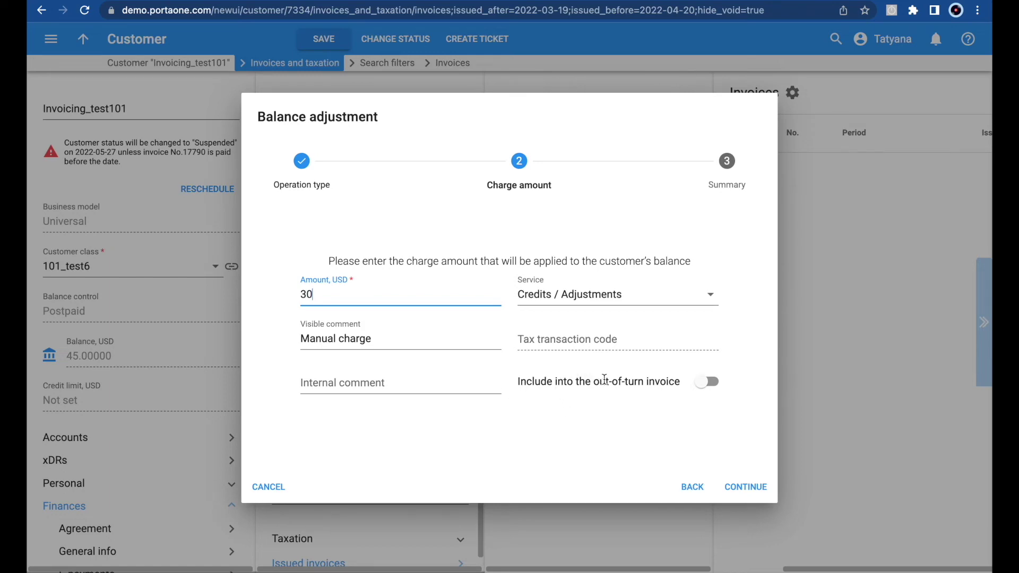
pyautogui.click(733, 480)
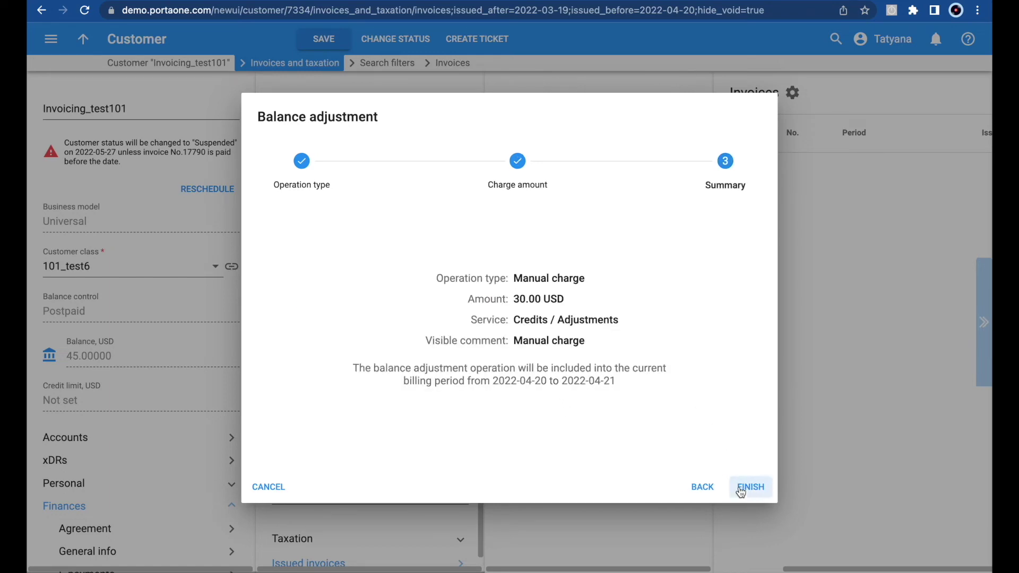
pyautogui.click(738, 486)
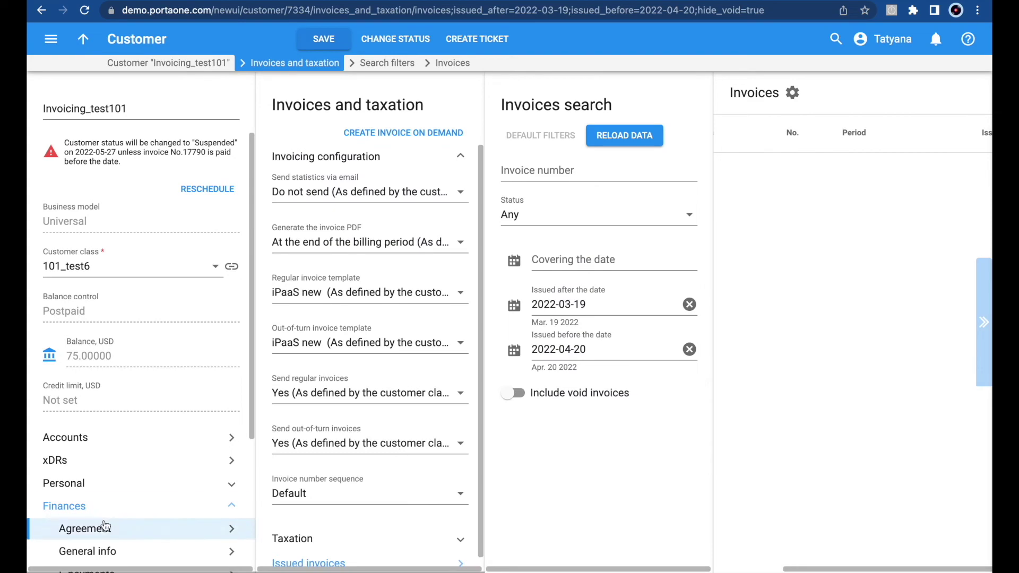
# Step: Apply a manual charge of 5 USD to the customer's balance and include it in the out-of-turn invoice
pyautogui.click(49, 353)
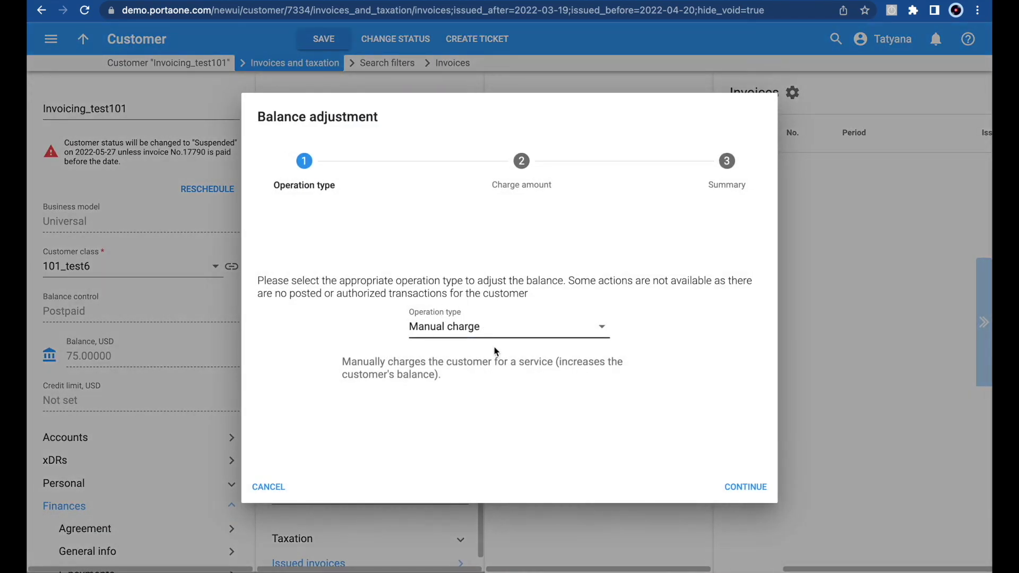
pyautogui.click(734, 489)
pyautogui.write('5')
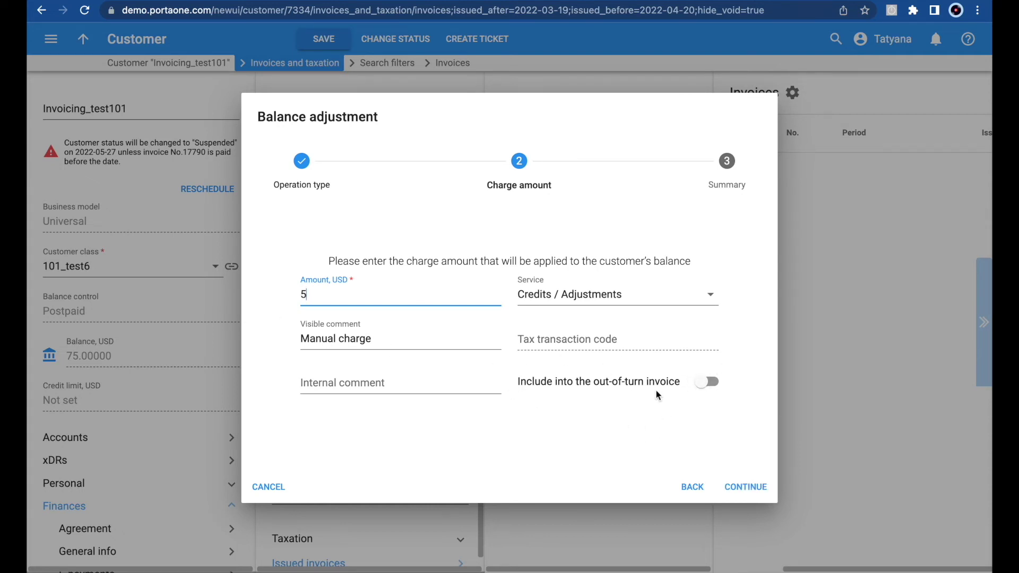
pyautogui.click(709, 382)
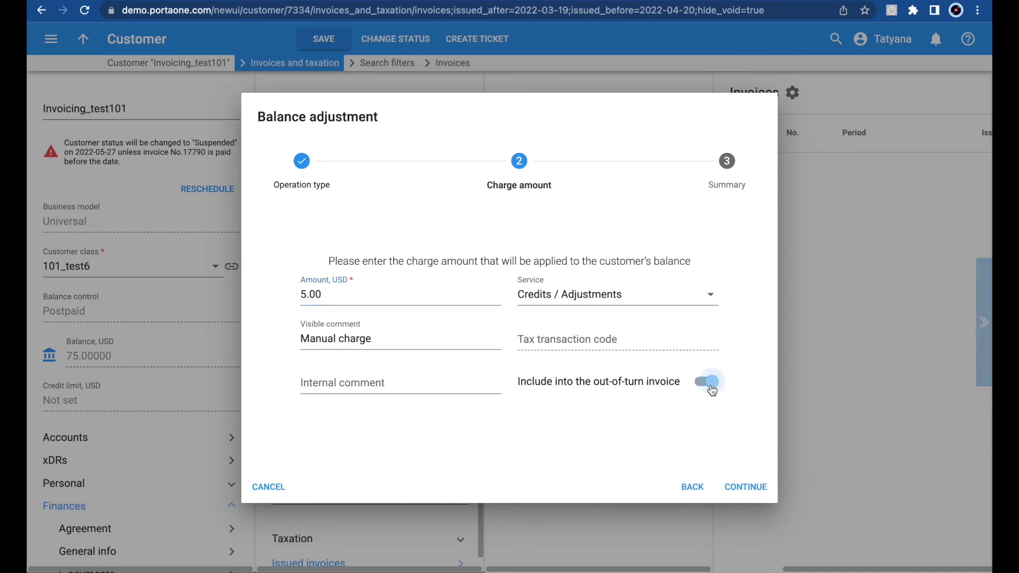
pyautogui.click(743, 488)
pyautogui.click(744, 489)
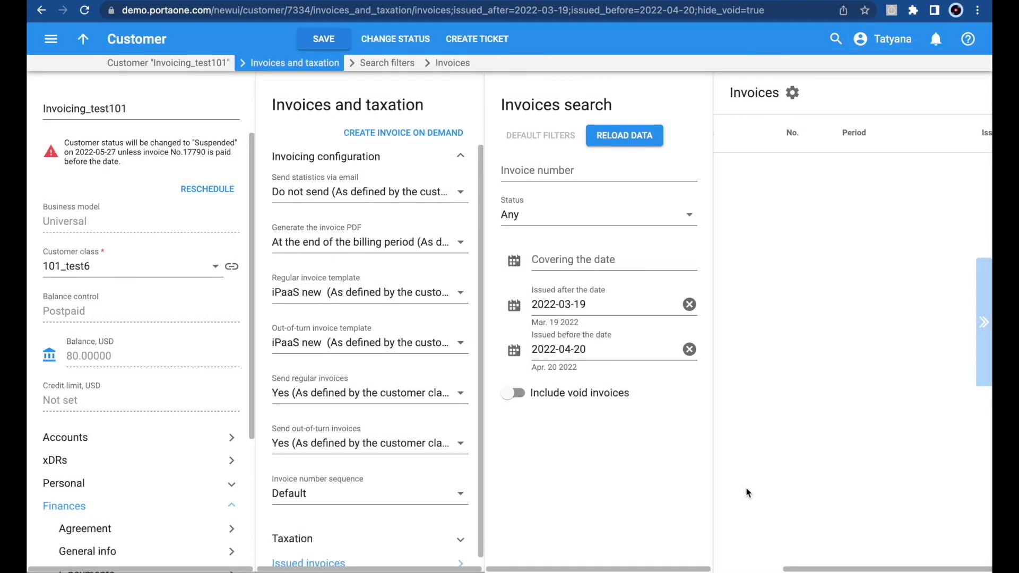
# Step: Compare the fees listed for the Midterm and Out-of-turn types of an on-demand invoice, and leave without generating one
pyautogui.click(415, 136)
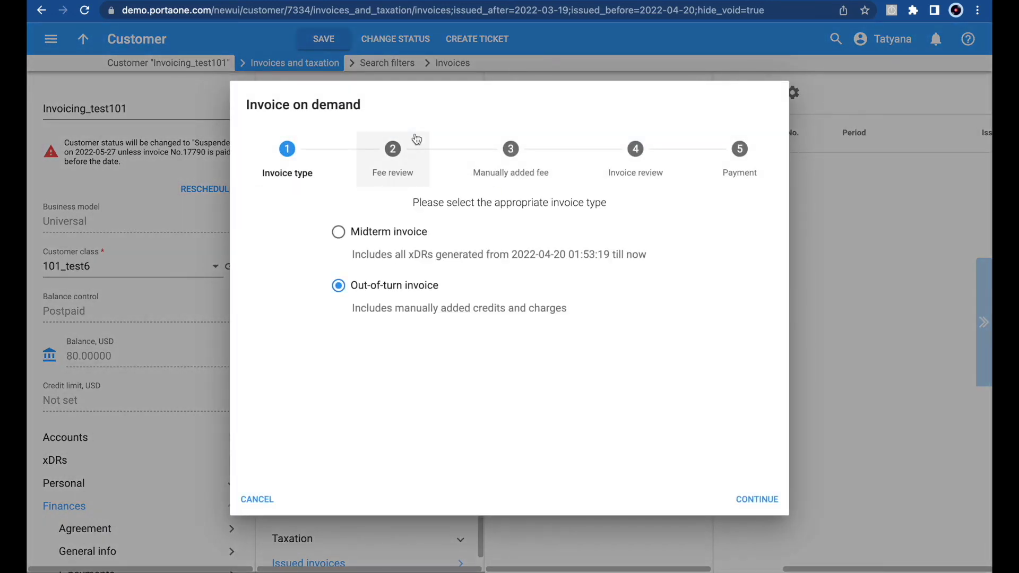
pyautogui.click(338, 232)
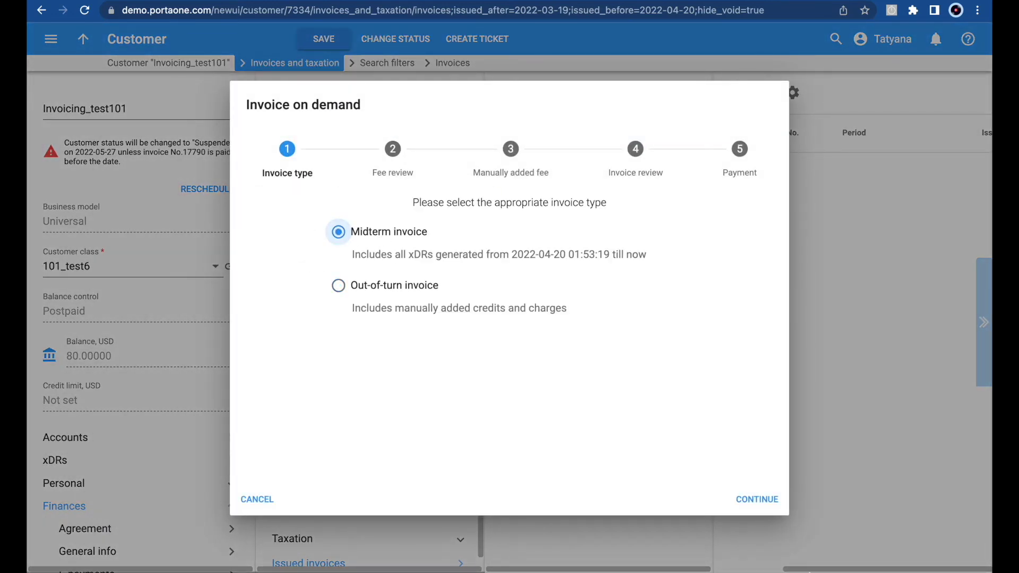
pyautogui.click(756, 500)
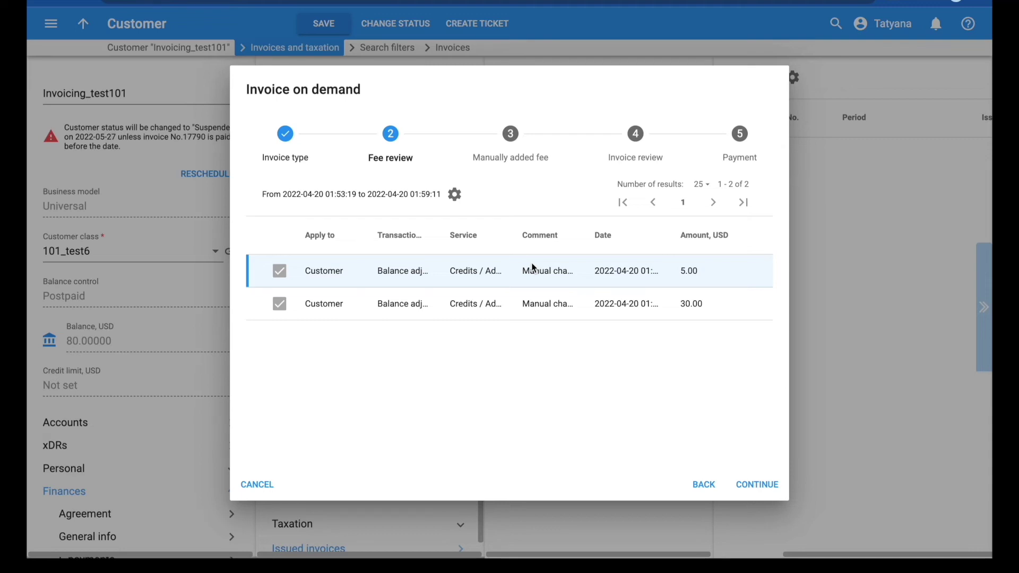
pyautogui.click(701, 483)
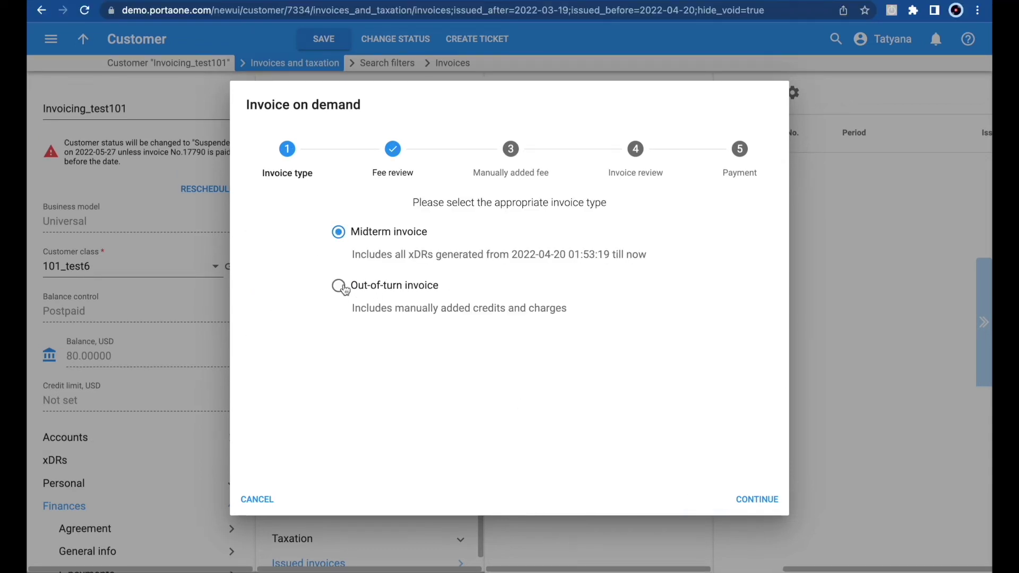
pyautogui.click(339, 287)
pyautogui.click(754, 496)
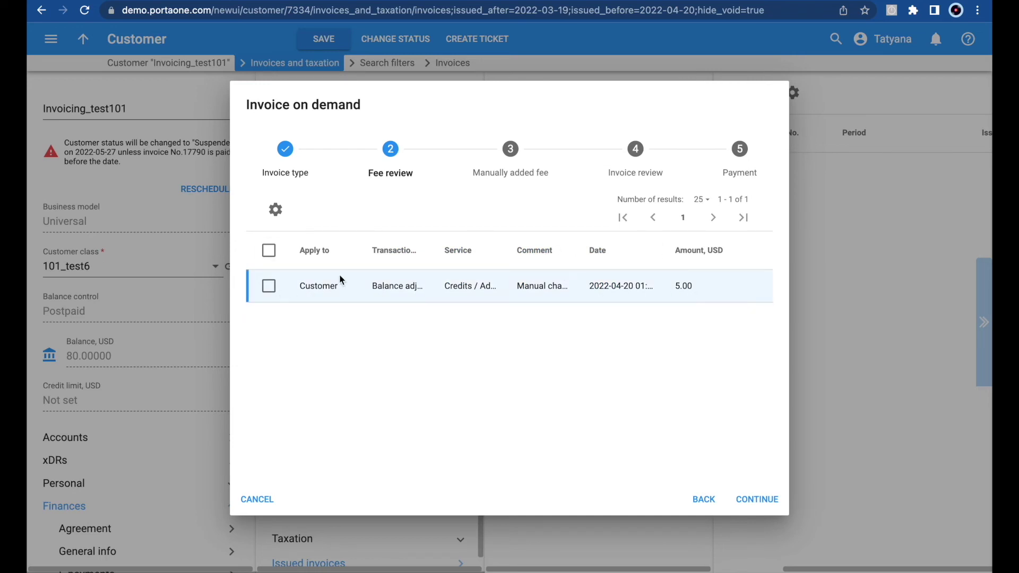
pyautogui.click(738, 286)
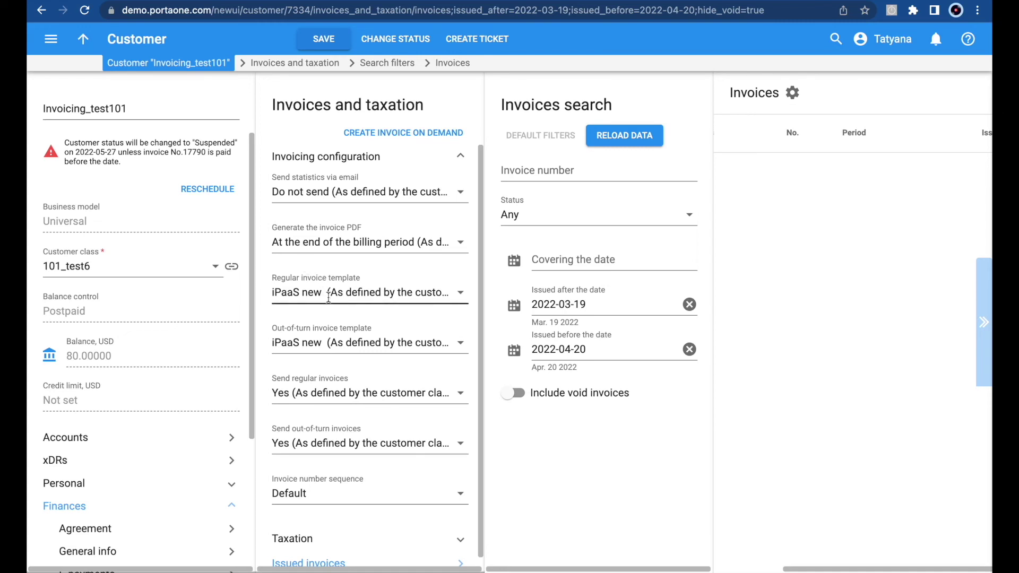
# Step: Set the customer's regular invoice template to "basic invoice template" and save the customer
pyautogui.click(283, 283)
pyautogui.scroll(-3, 334, 359)
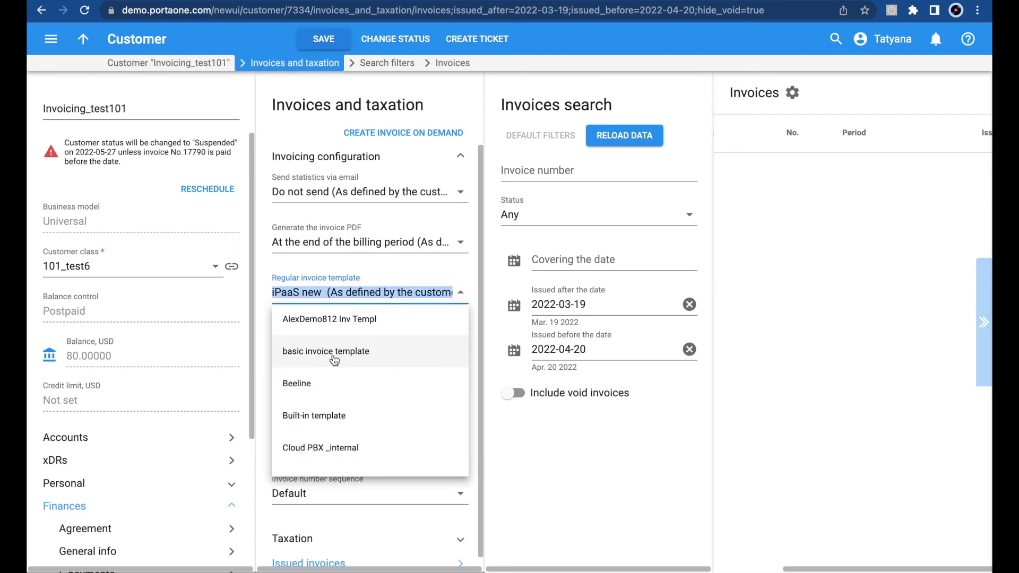
pyautogui.click(335, 359)
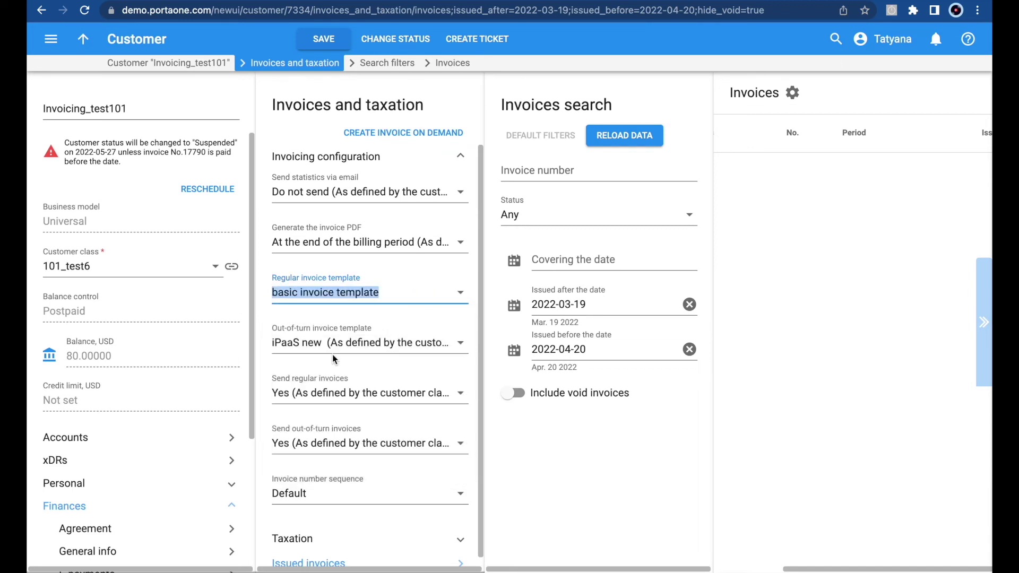
pyautogui.click(322, 41)
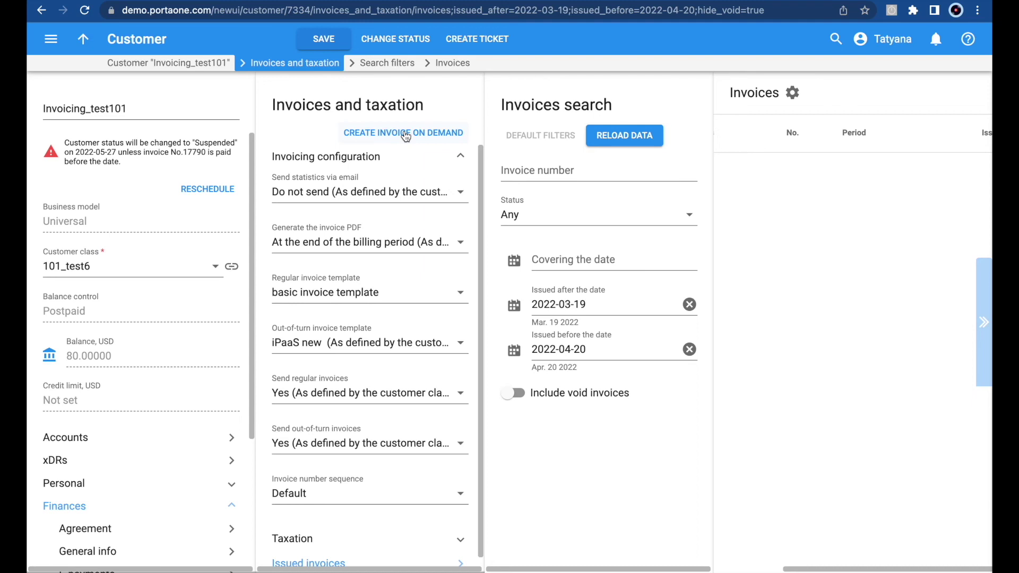
# Step: Generate an on-demand Midterm invoice with no additional fees, the payment terms defined by the customer class and the Pay later option
pyautogui.click(406, 133)
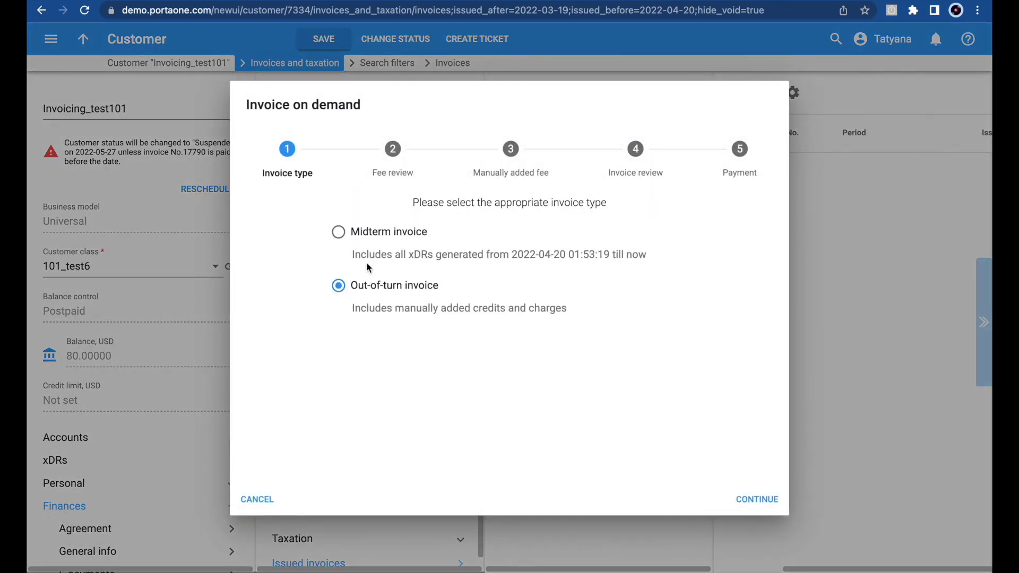
pyautogui.click(342, 233)
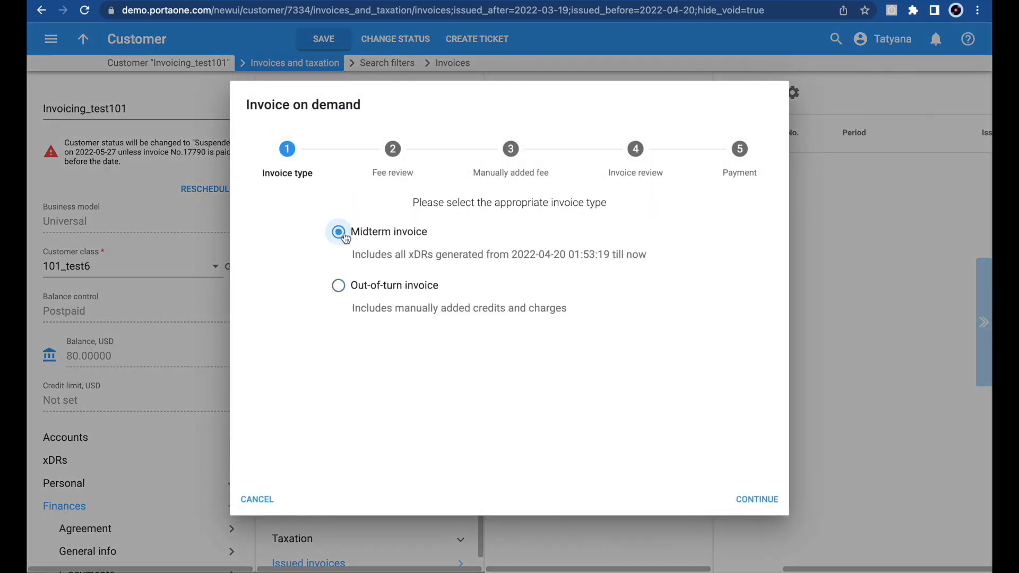
pyautogui.click(768, 498)
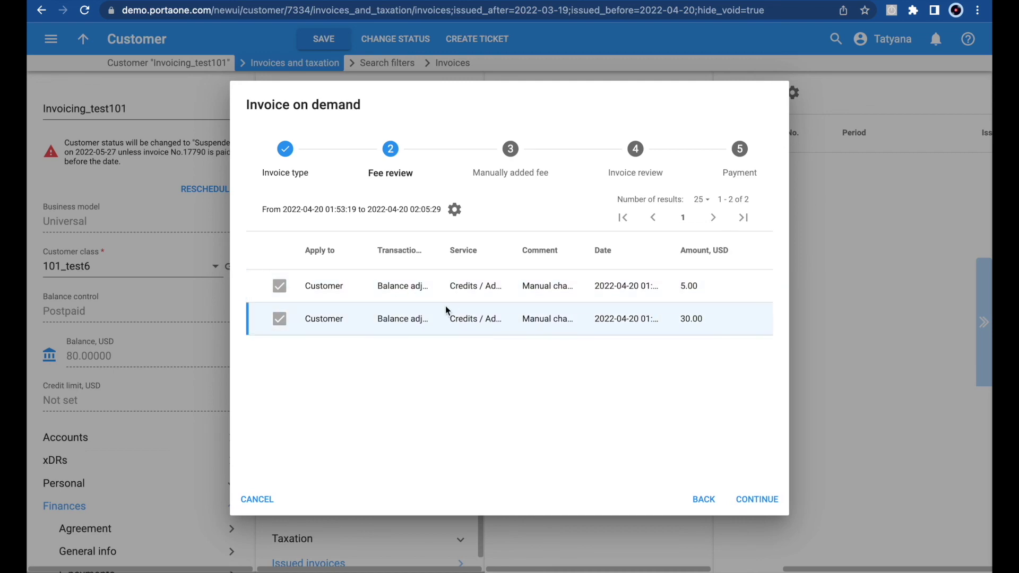
pyautogui.click(757, 499)
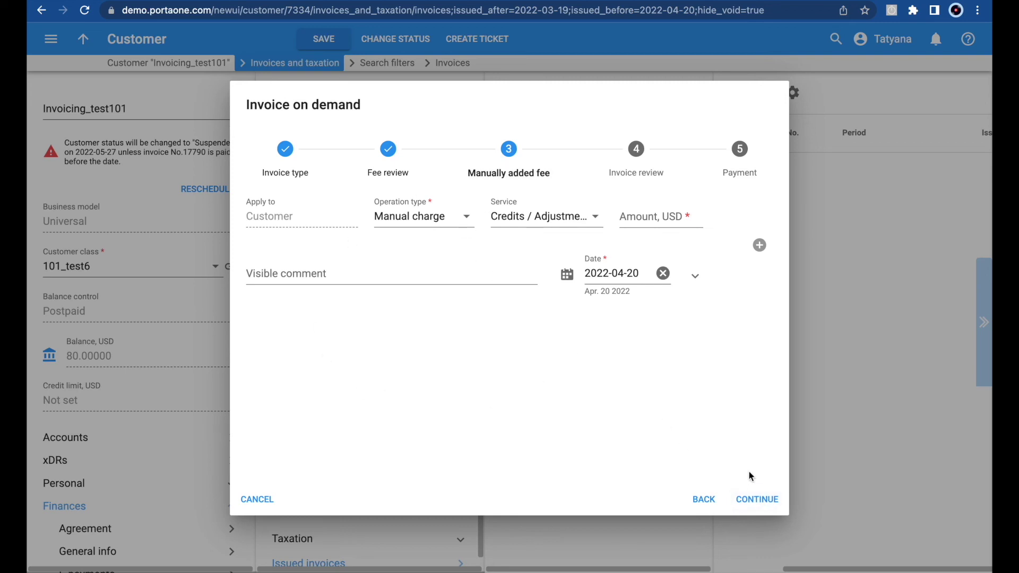
pyautogui.click(762, 505)
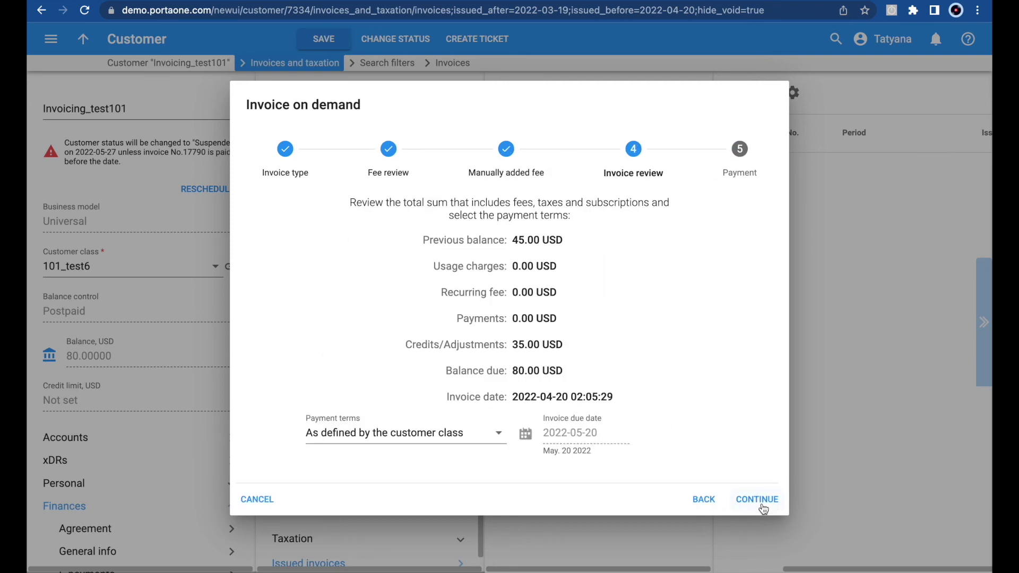
pyautogui.click(761, 502)
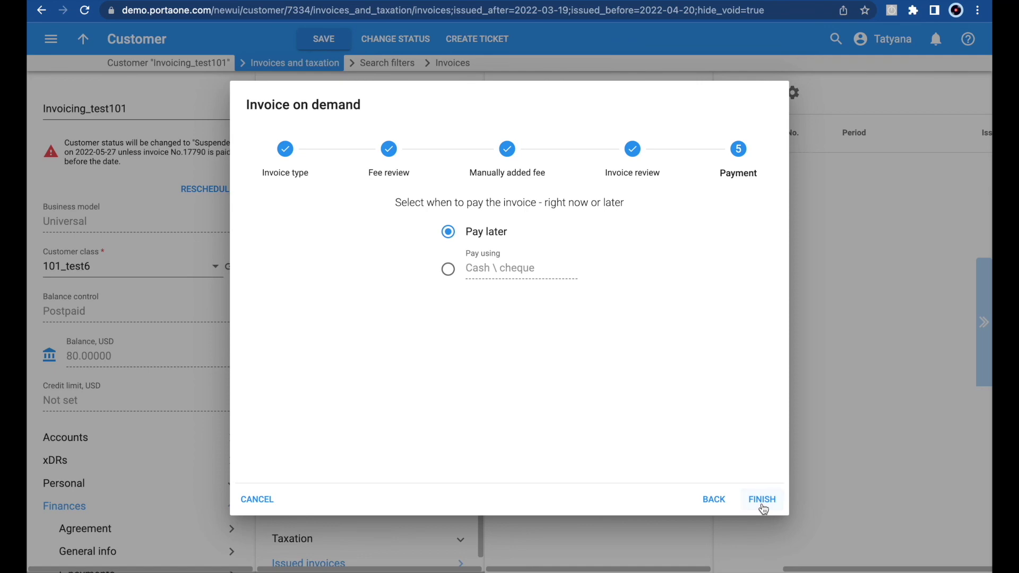
pyautogui.click(762, 500)
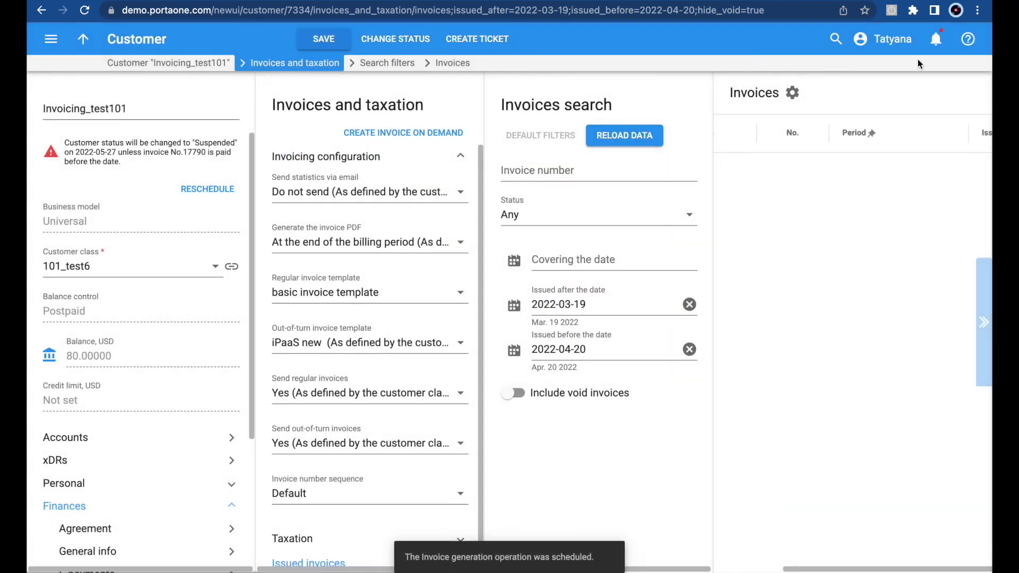
# Step: Open the midterm invoice from the latest notification and examine its template layout, statement period, previous balance, charges and total due
pyautogui.click(928, 42)
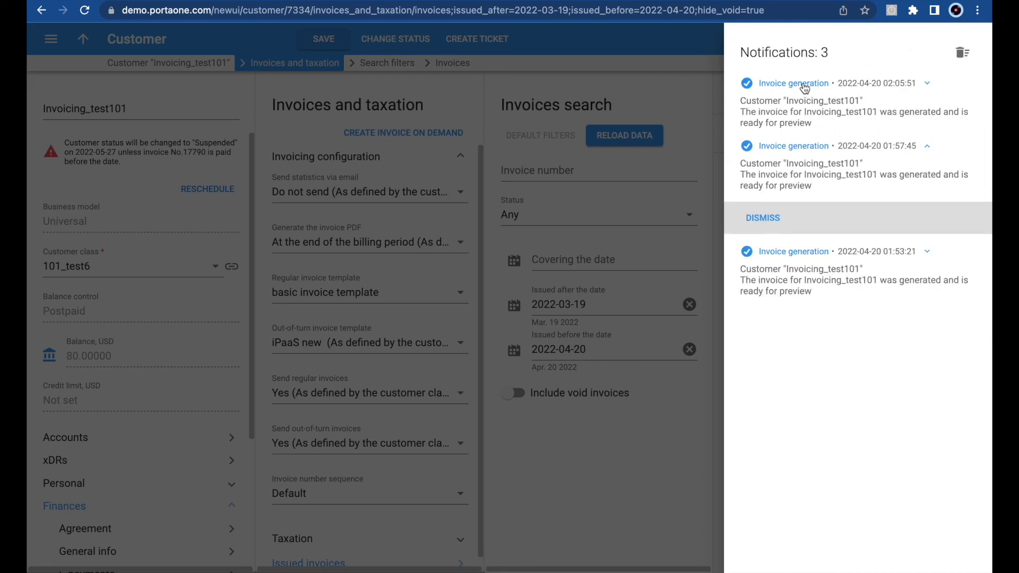
pyautogui.click(804, 88)
pyautogui.click(762, 154)
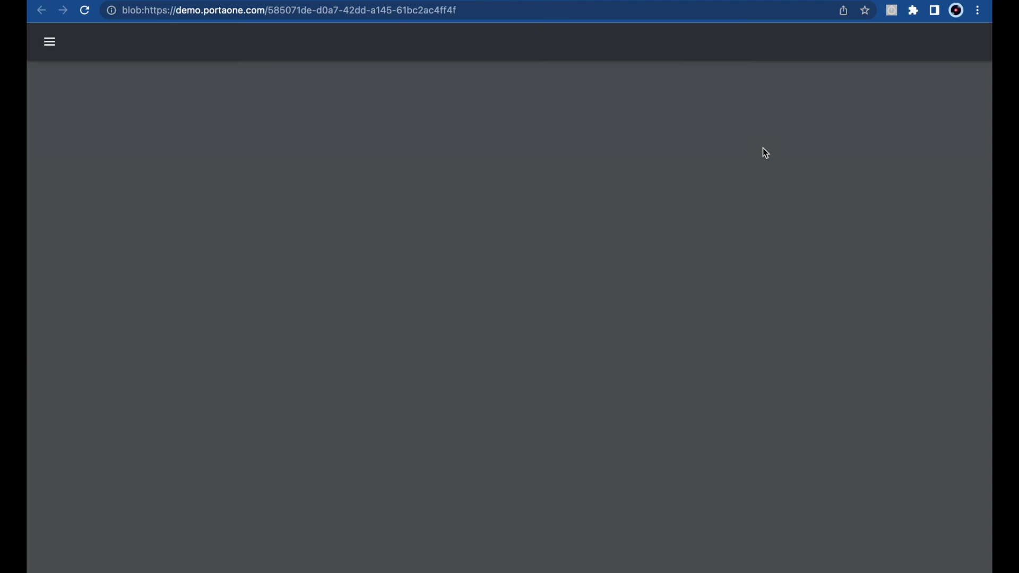
pyautogui.scroll(-4, 640, 313)
pyautogui.scroll(-2, 640, 315)
pyautogui.scroll(4, 640, 316)
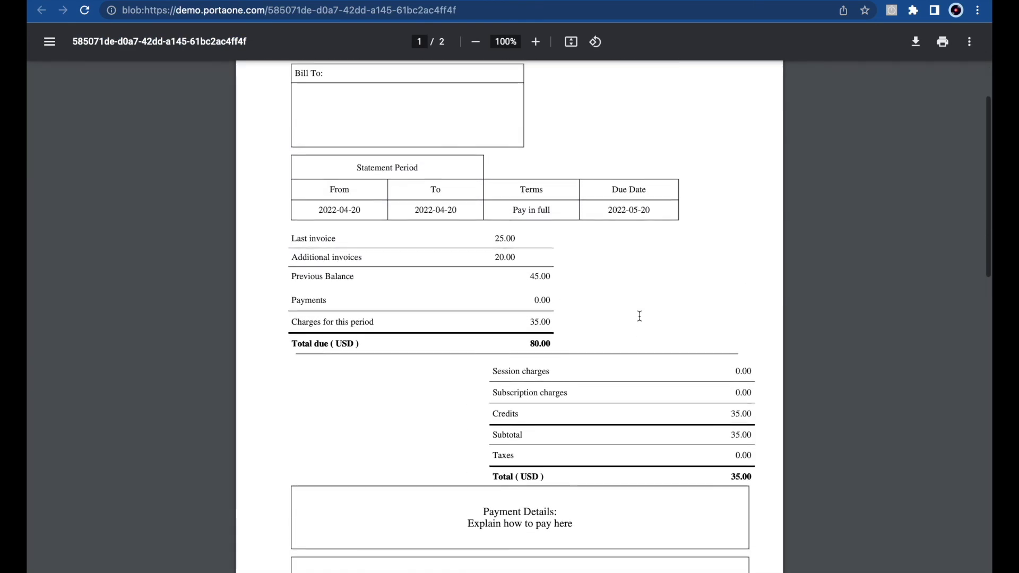
pyautogui.scroll(2, 640, 316)
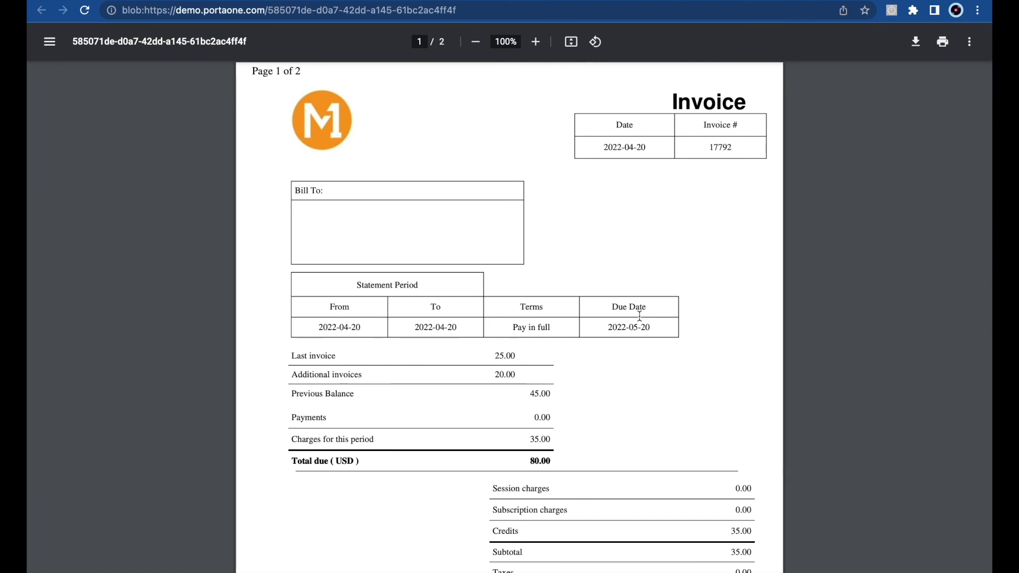